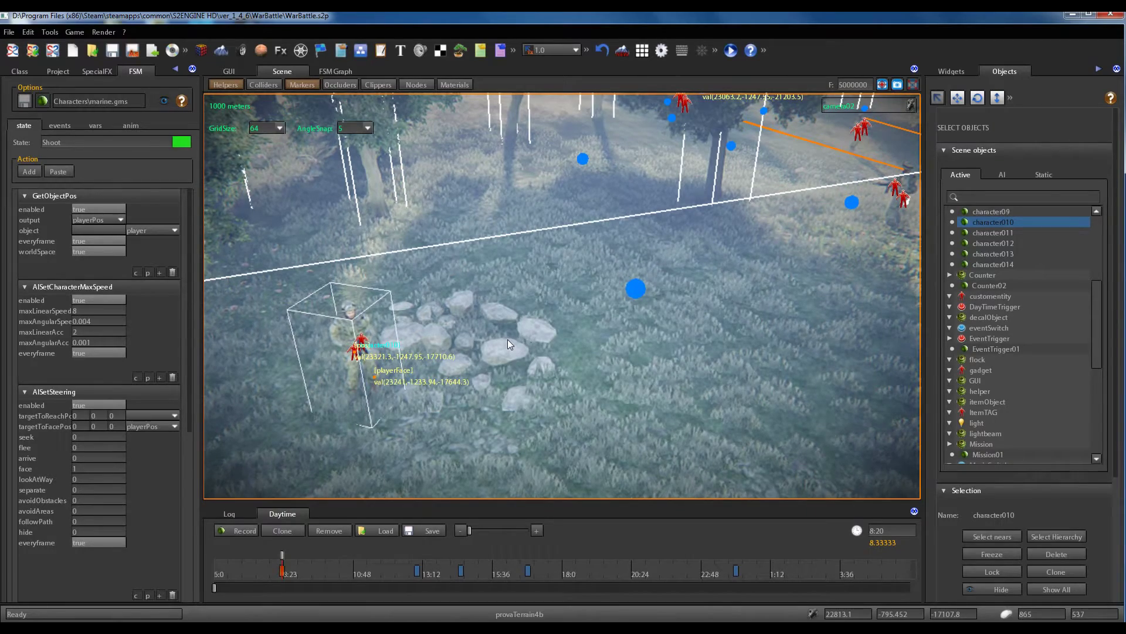
Step: Inspect the marine character beside the rocks up close, showing its skeleton nodes over the model and hiding them again
{"action": "right_click_drag", "start_coordinate": [536, 343], "coordinate": [540, 345]}
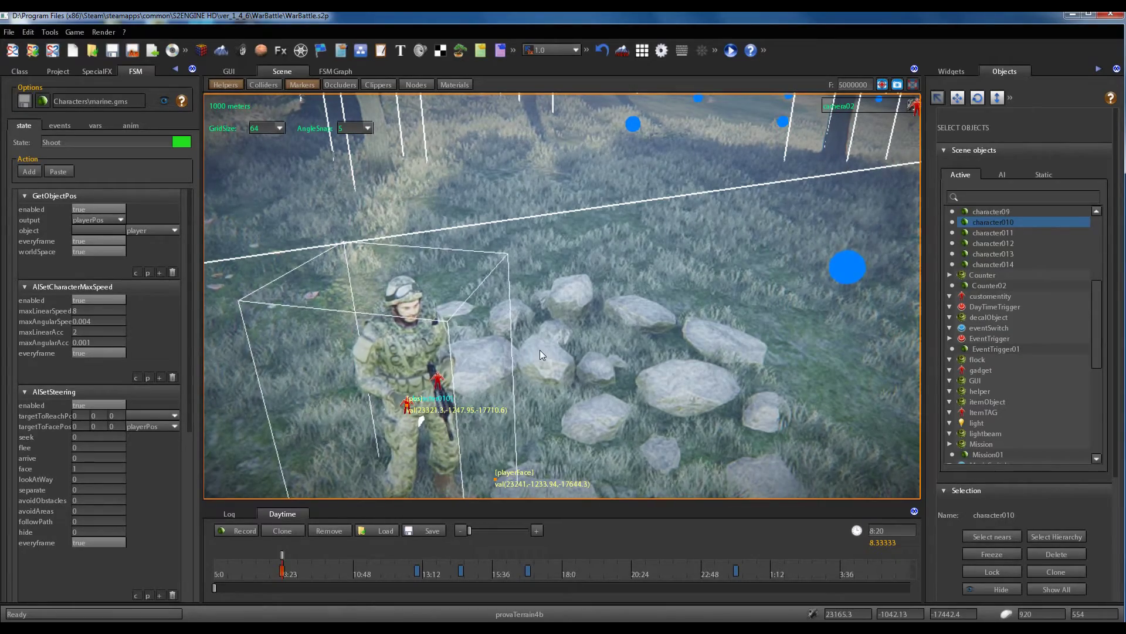
{"action": "scroll", "coordinate": [525, 358], "scroll_direction": "up", "scroll_amount": 4}
{"action": "middle_click_drag", "start_coordinate": [528, 359], "coordinate": [566, 344]}
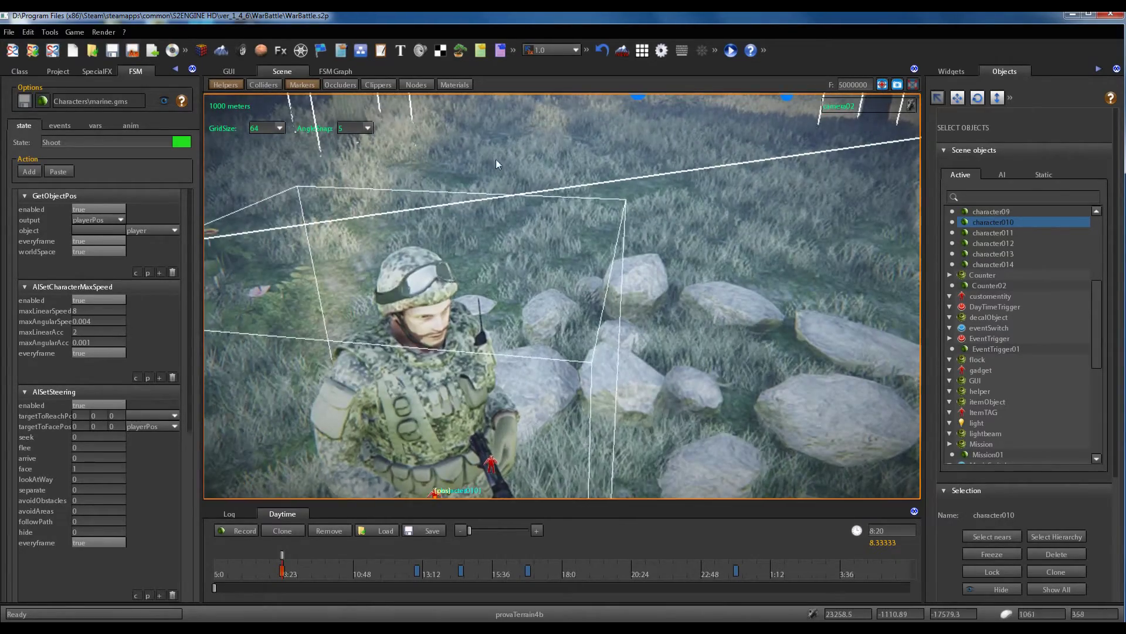
{"action": "left_click", "coordinate": [413, 85]}
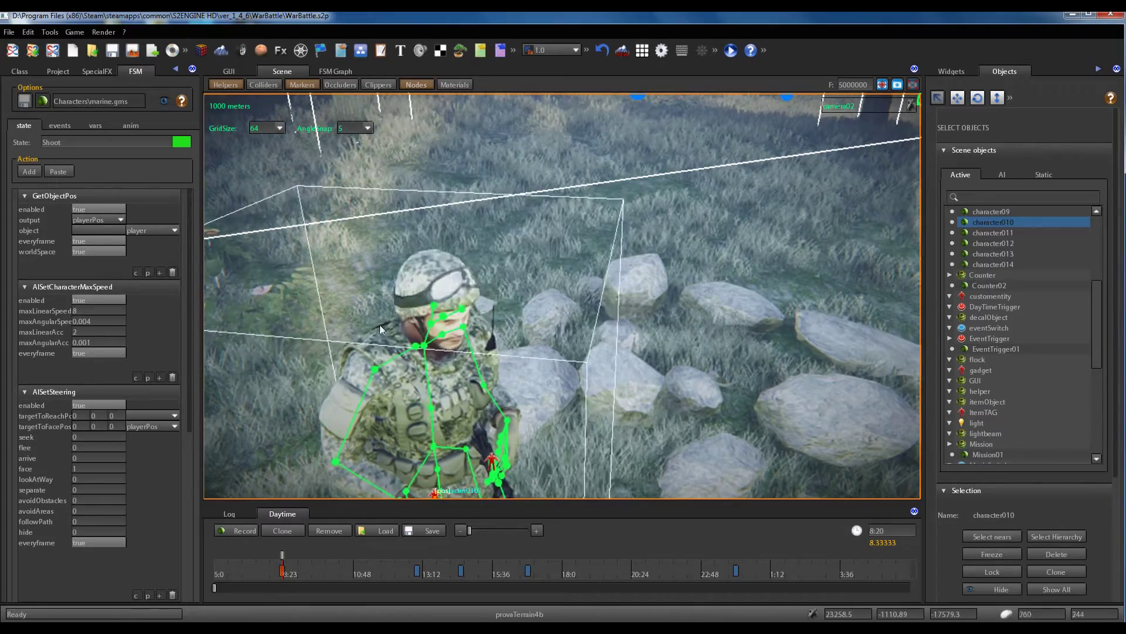
{"action": "left_click", "coordinate": [409, 86]}
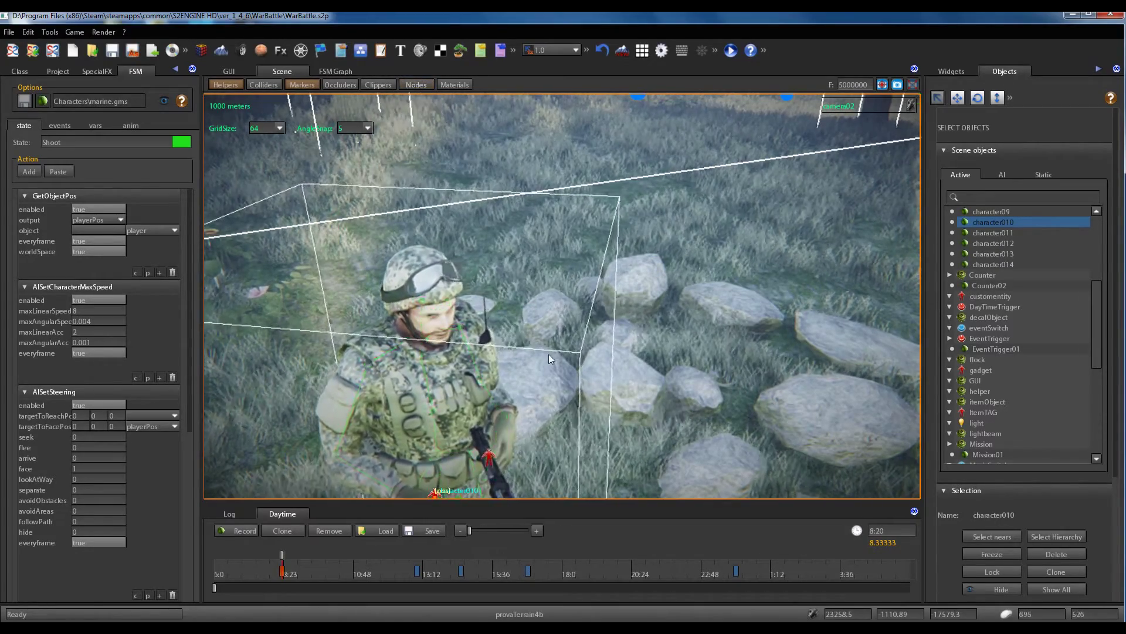
Step: Survey the battlefield from the marine's position across the character markers and event triggers to the barn
{"action": "scroll", "coordinate": [548, 353], "scroll_direction": "down", "scroll_amount": 6}
{"action": "middle_click_drag", "start_coordinate": [568, 372], "coordinate": [571, 363]}
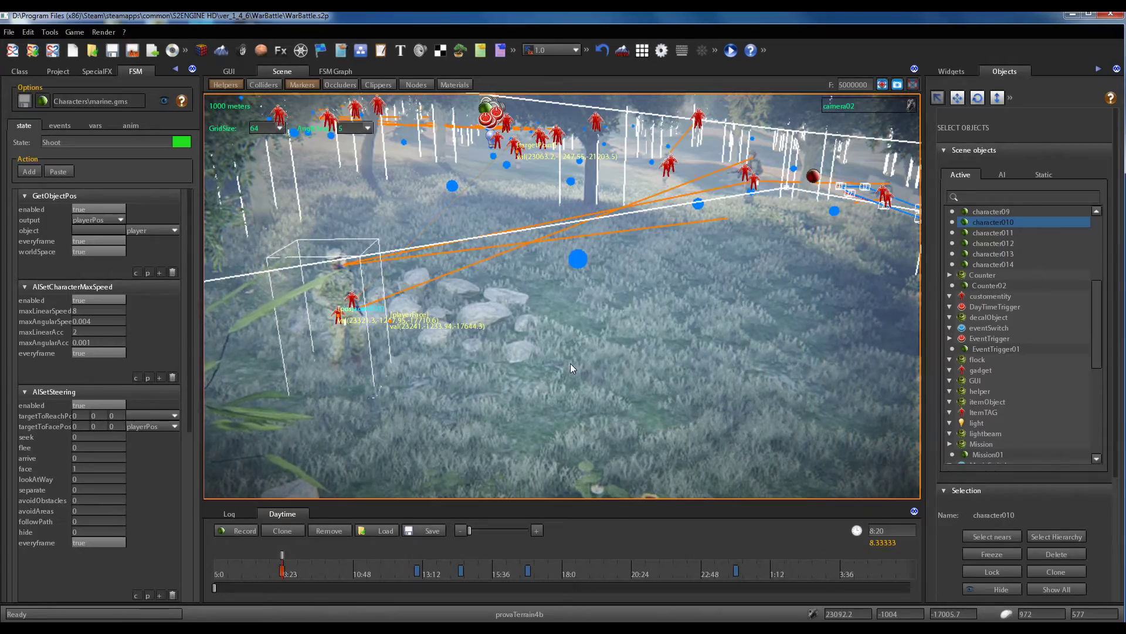
{"action": "middle_click_drag", "start_coordinate": [570, 364], "coordinate": [462, 384]}
{"action": "scroll", "coordinate": [458, 385], "scroll_direction": "down", "scroll_amount": 3}
{"action": "right_click_drag", "start_coordinate": [457, 384], "coordinate": [624, 385]}
{"action": "scroll", "coordinate": [624, 386], "scroll_direction": "down", "scroll_amount": 2}
{"action": "scroll", "coordinate": [624, 386], "scroll_direction": "up", "scroll_amount": 10}
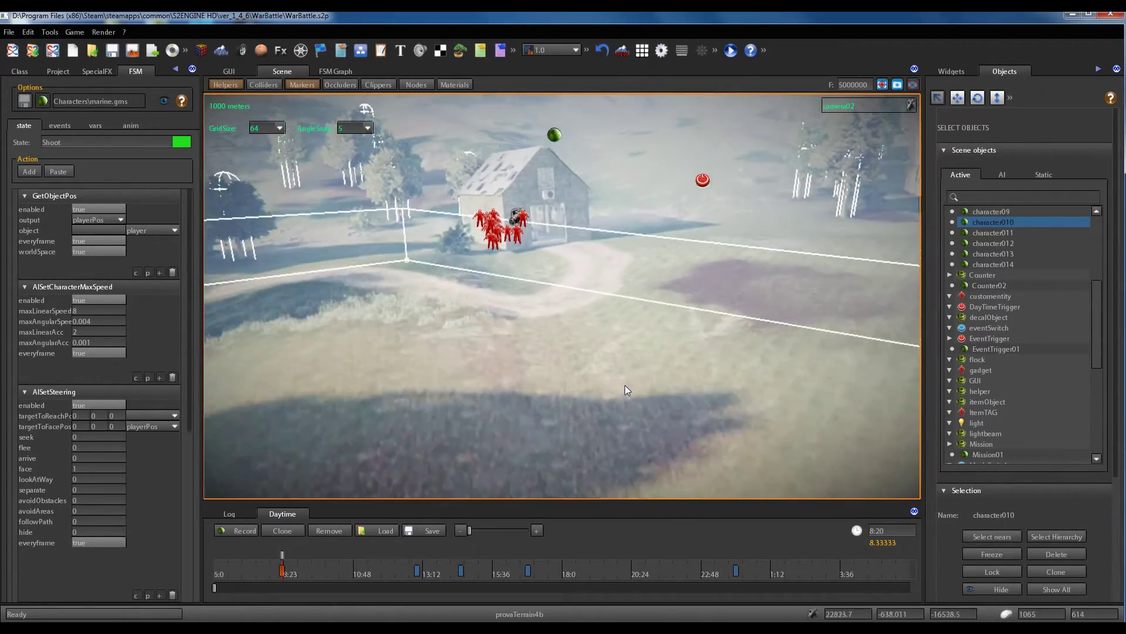
Step: Set the scene's time of day to the 13:00 key of the daytime timeline
{"action": "scroll", "coordinate": [596, 379], "scroll_direction": "down", "scroll_amount": 5}
{"action": "right_click_drag", "start_coordinate": [645, 333], "coordinate": [478, 380]}
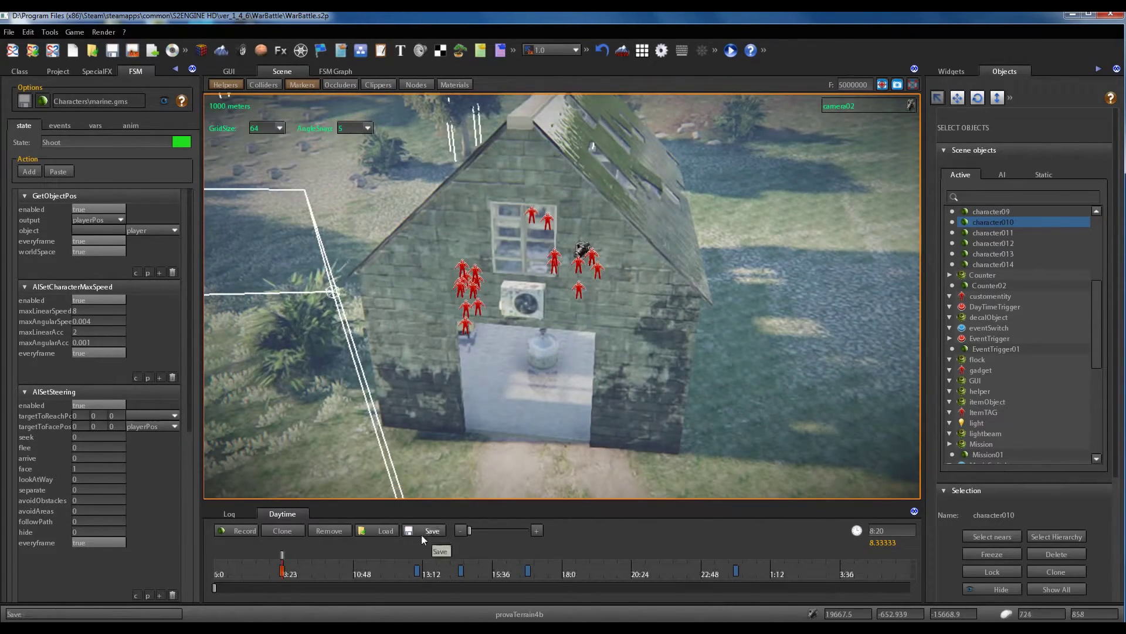
{"action": "left_click", "coordinate": [417, 571]}
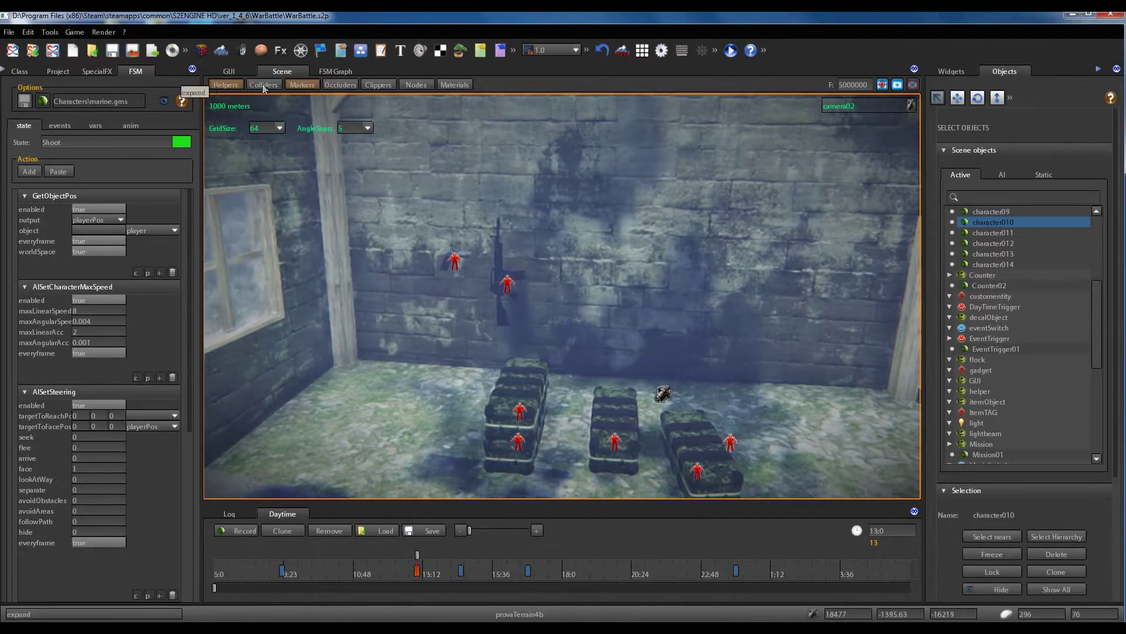
Step: Collapse both side panels and close the Daytime and Log panels to enlarge the scene view
{"action": "left_click", "coordinate": [175, 69]}
{"action": "left_click", "coordinate": [1101, 70]}
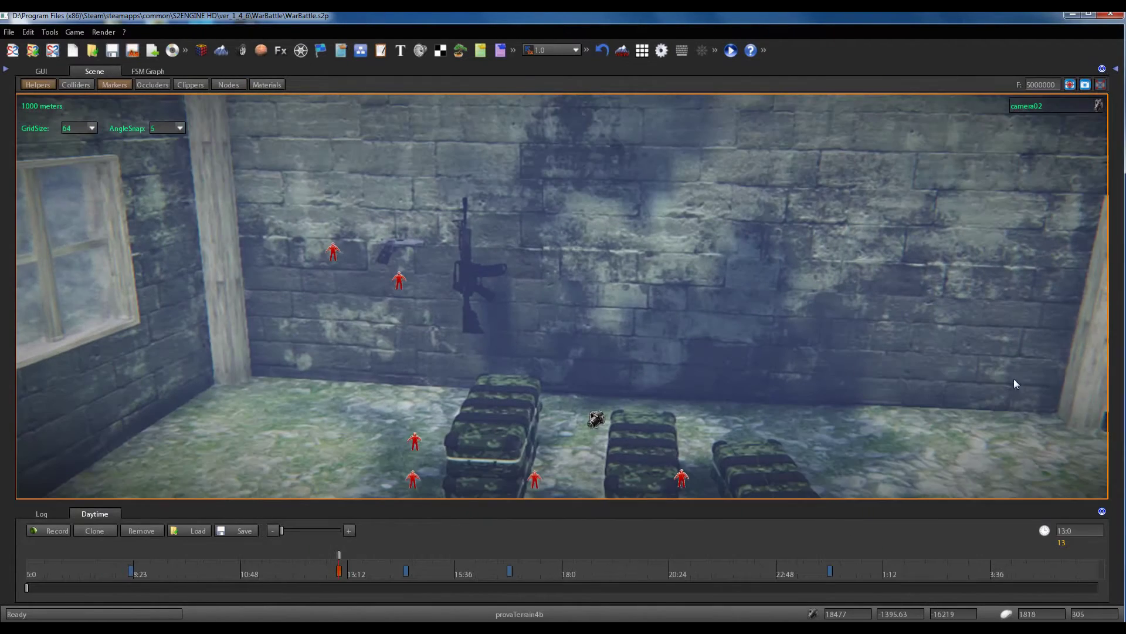
{"action": "left_click", "coordinate": [1102, 511]}
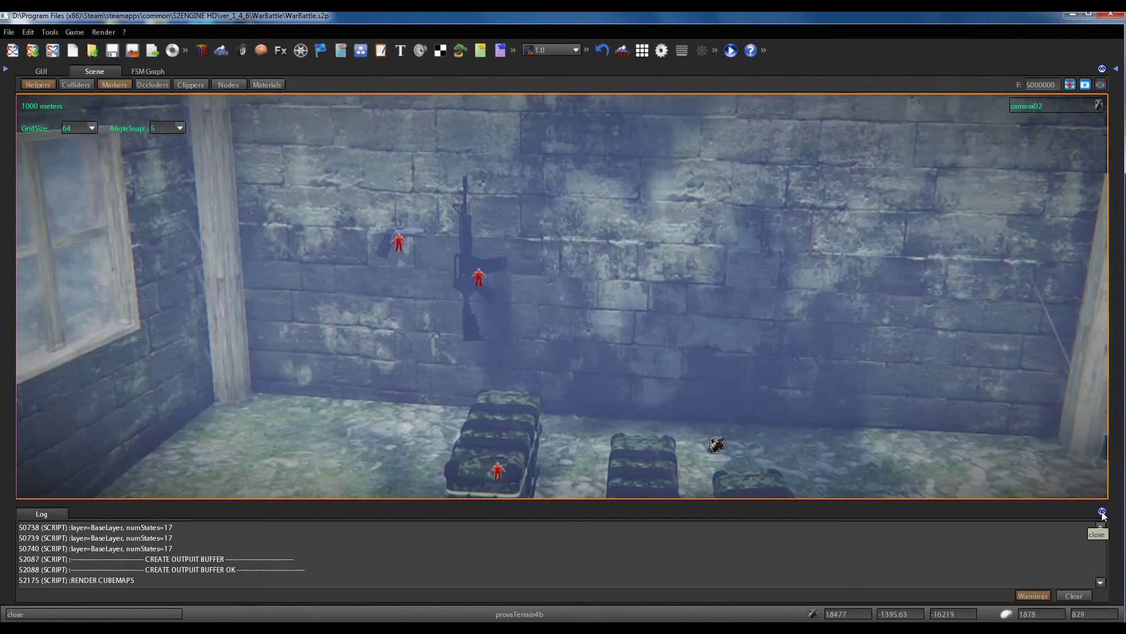
{"action": "left_click", "coordinate": [1102, 512]}
Step: Start running the game with the scene view inside the barn
{"action": "right_click_drag", "start_coordinate": [731, 378], "coordinate": [682, 284]}
{"action": "key", "text": "a"}
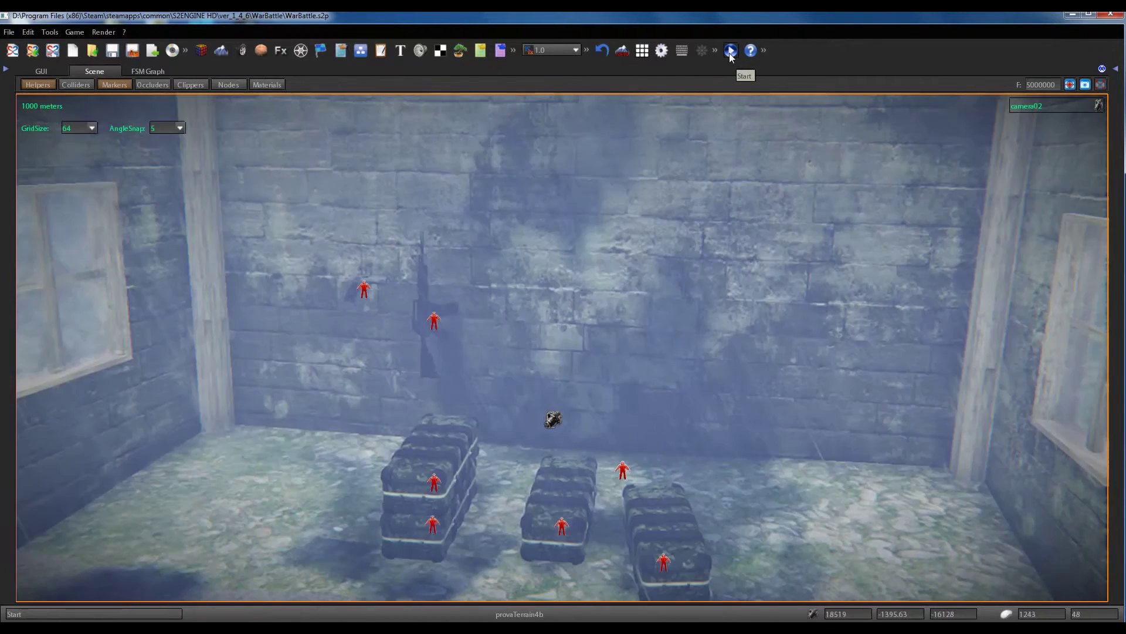
{"action": "left_click", "coordinate": [731, 50]}
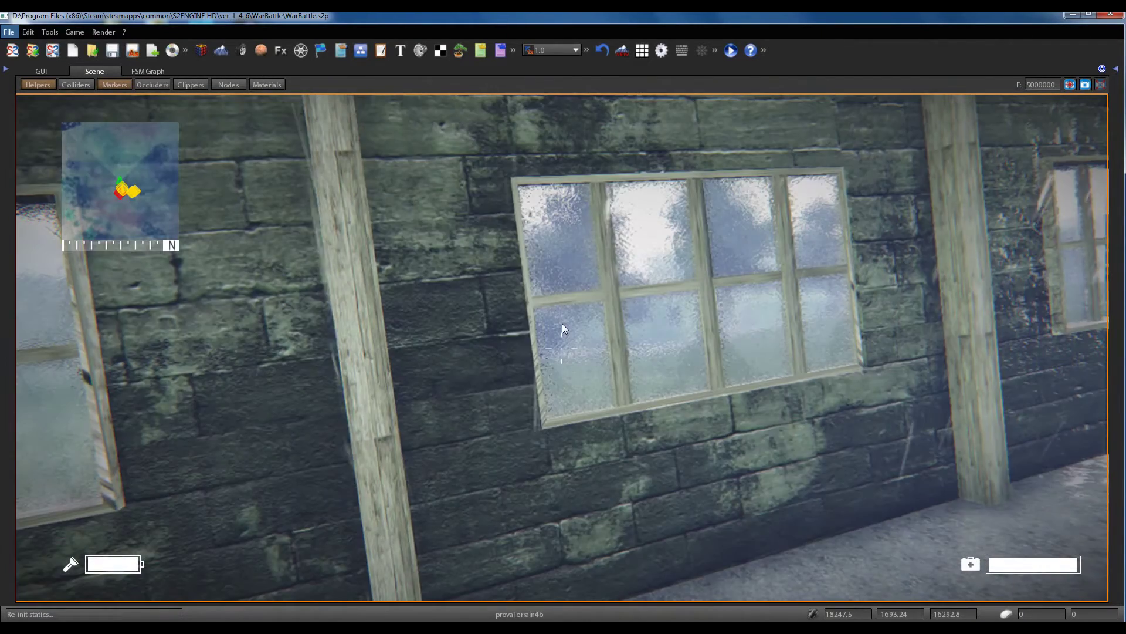
Step: Pause the game and review the control key bindings in its options
{"action": "key", "text": "Escape"}
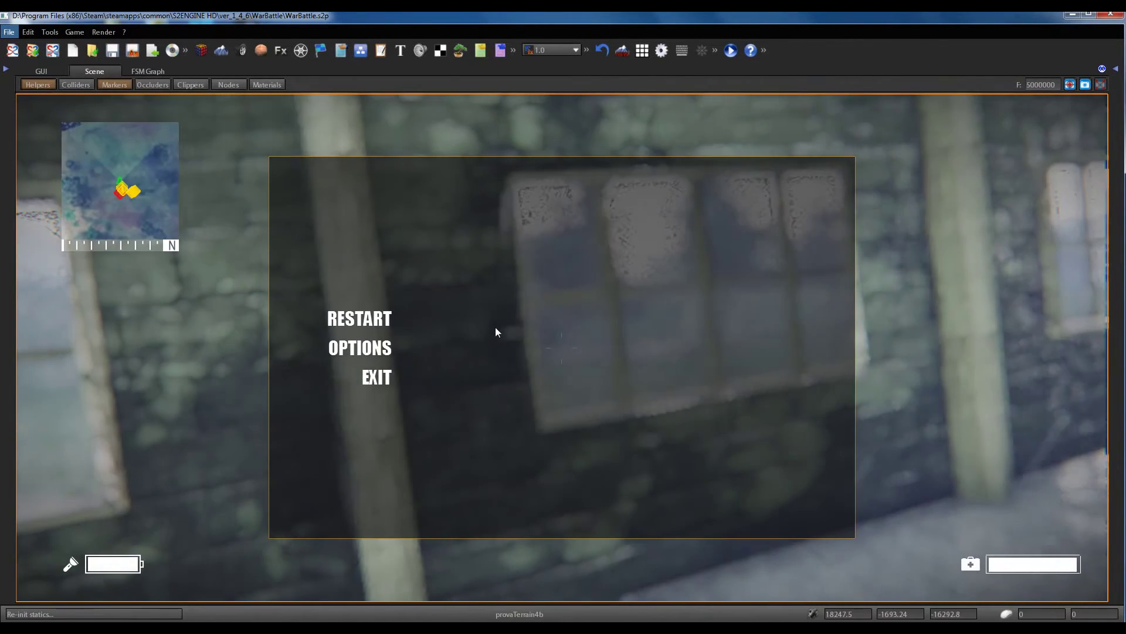
{"action": "left_click", "coordinate": [380, 351]}
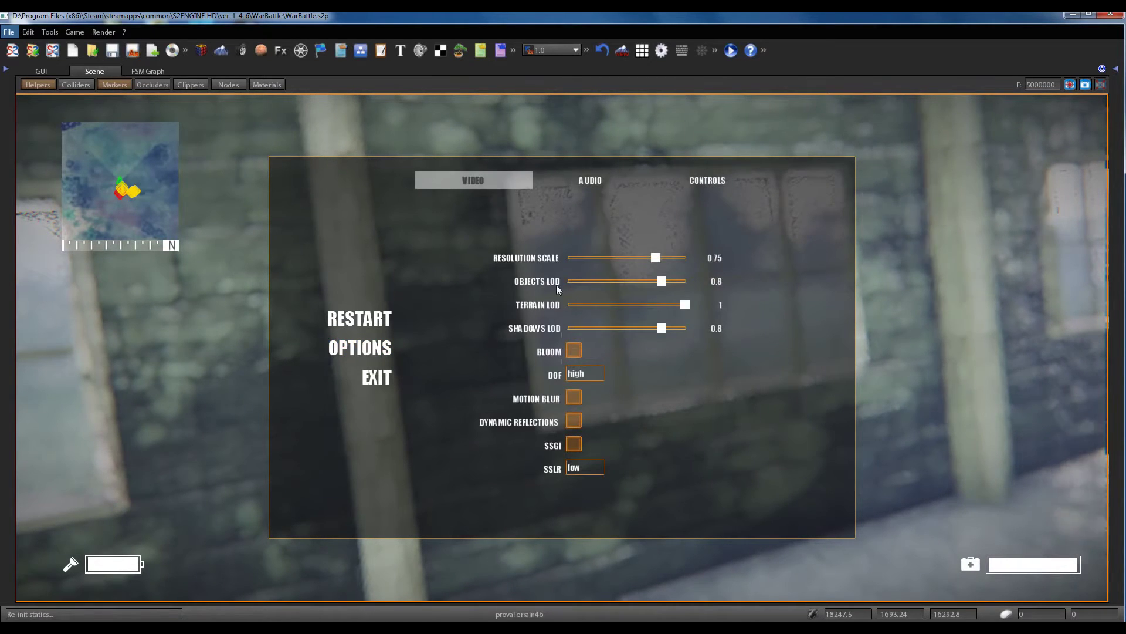
{"action": "left_click", "coordinate": [728, 178]}
{"action": "mouse_move", "coordinate": [822, 310]}
{"action": "left_mouse_down"}
{"action": "mouse_move", "coordinate": [825, 452]}
{"action": "mouse_move", "coordinate": [839, 315]}
{"action": "left_mouse_up"}
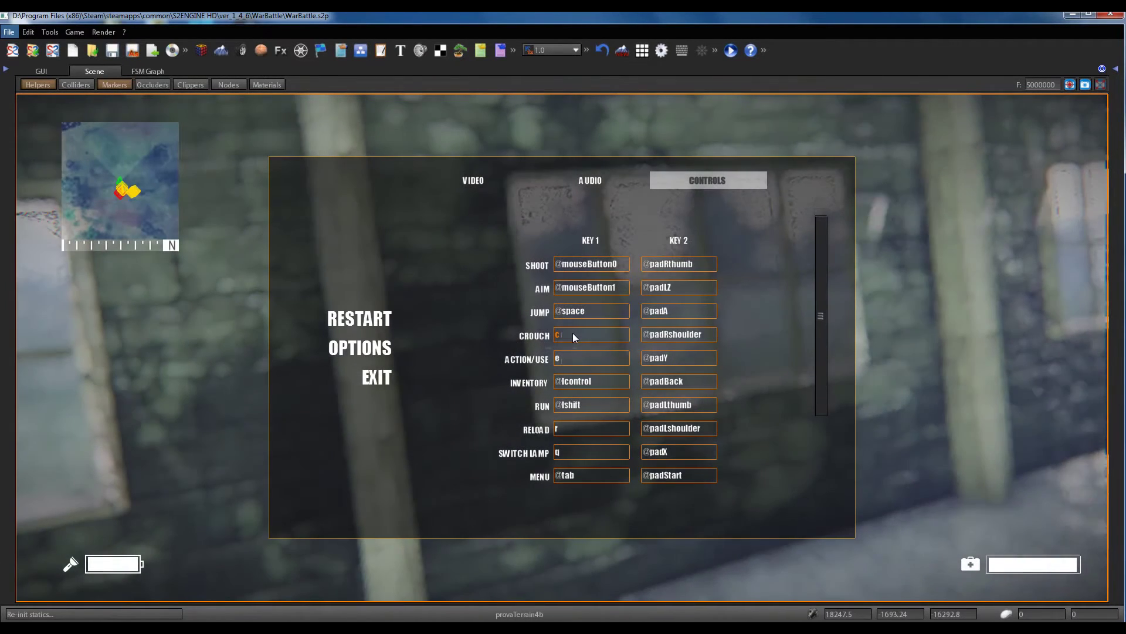
Step: Rebind the first crouch key to v, restore it to c, and return to the game
{"action": "left_click", "coordinate": [572, 333]}
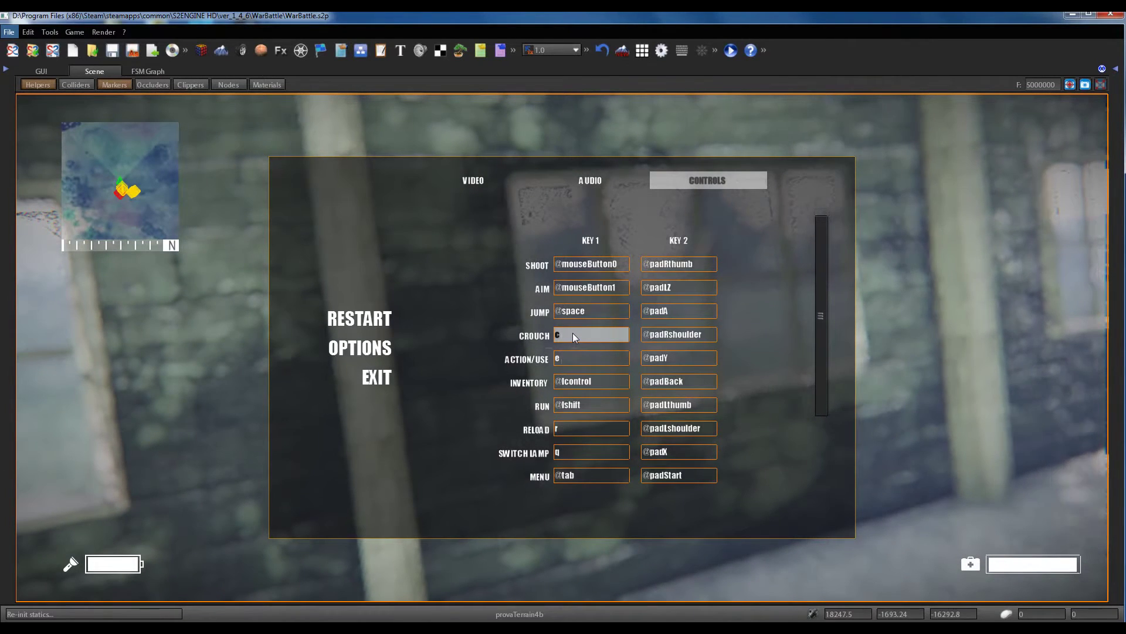
{"action": "key", "text": "v"}
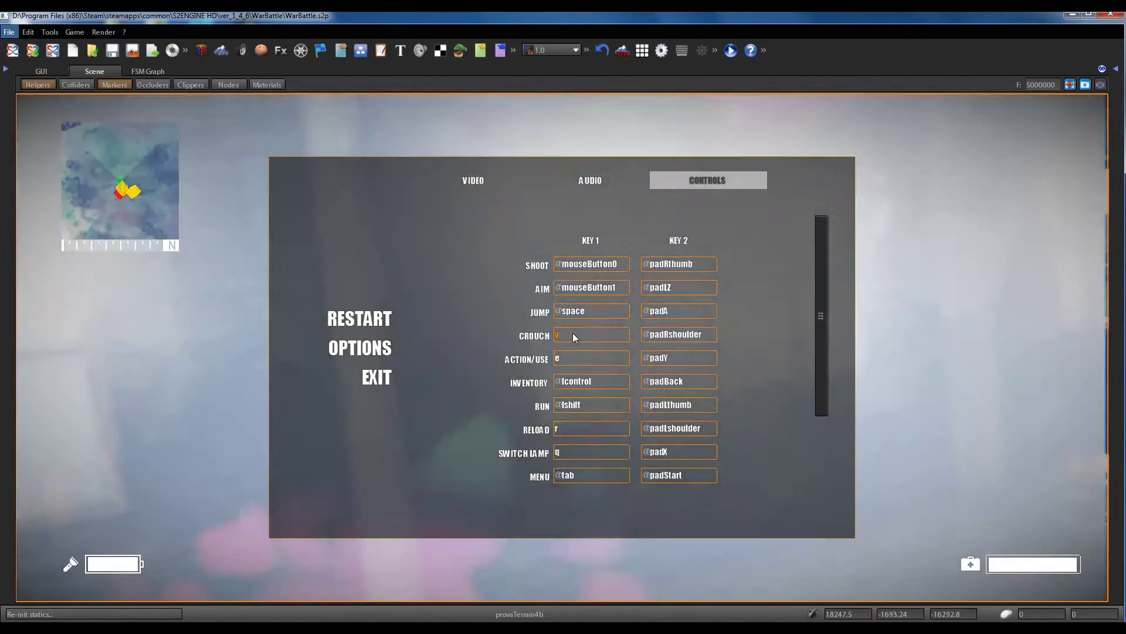
{"action": "left_click", "coordinate": [572, 333]}
{"action": "key", "text": "c"}
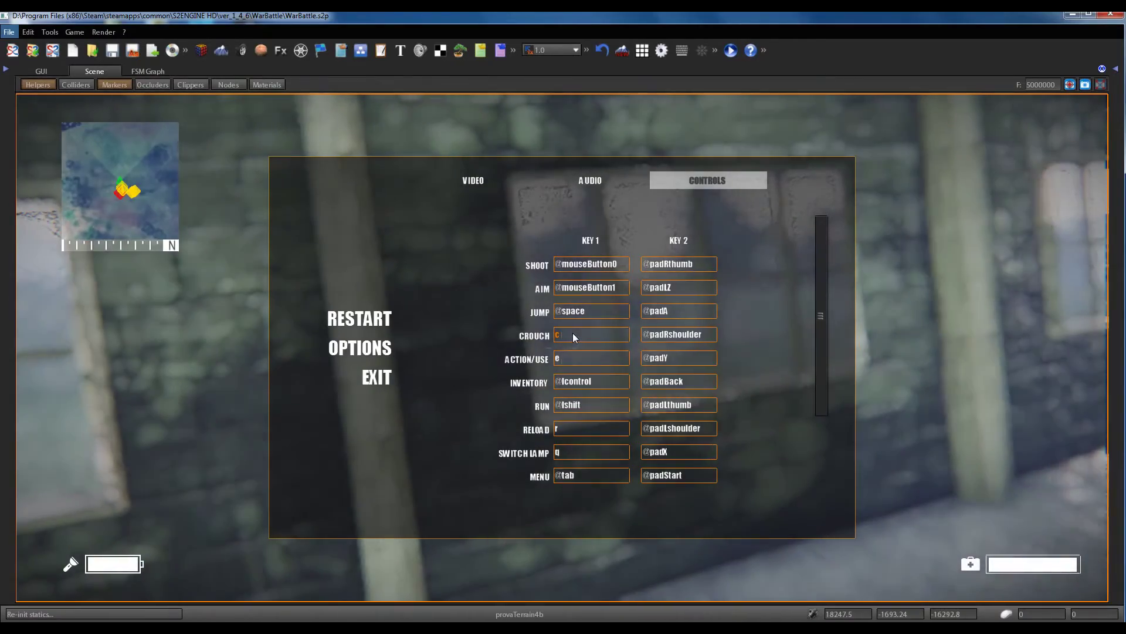
{"action": "key", "text": "Tab"}
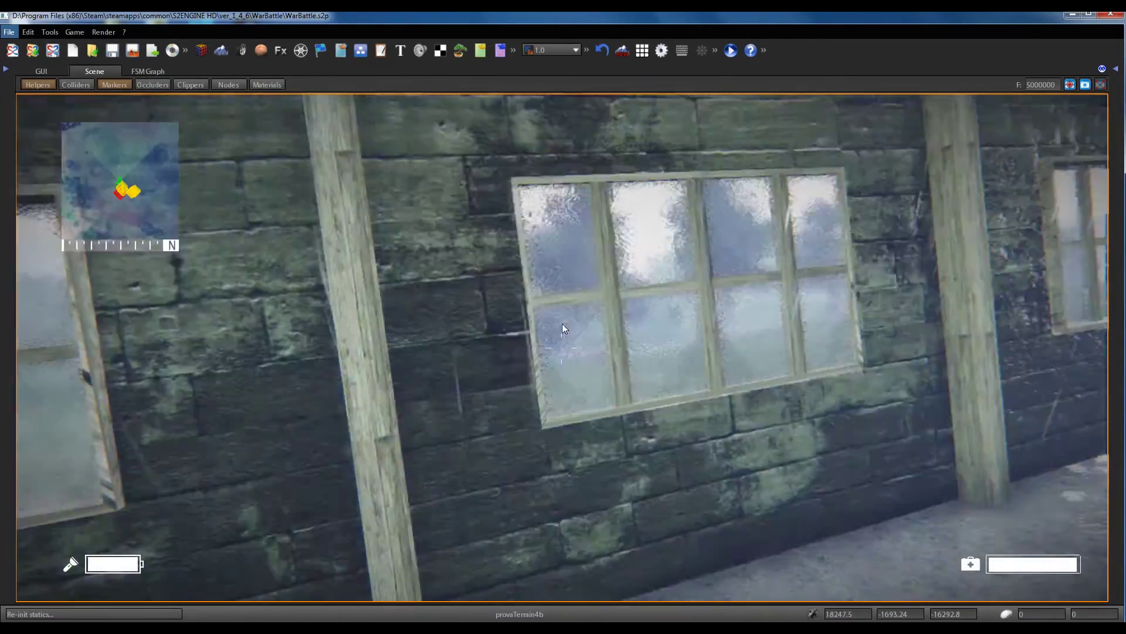
Step: Walk through the barn to the camouflage supply cases on the floor
{"action": "key", "text": "w"}
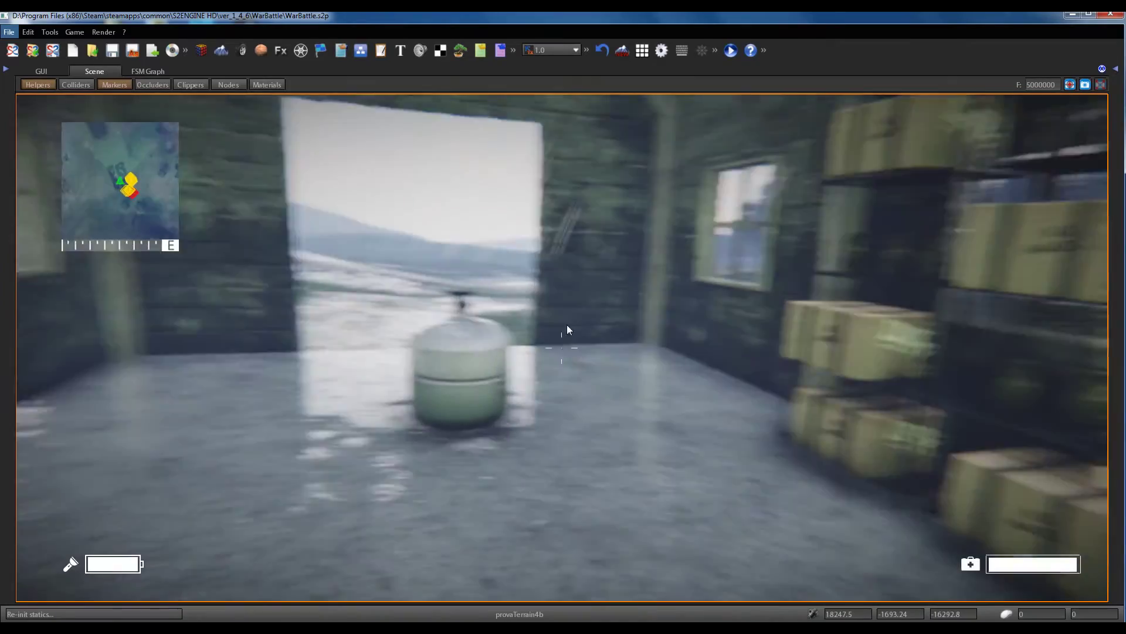
{"action": "key", "text": "w"}
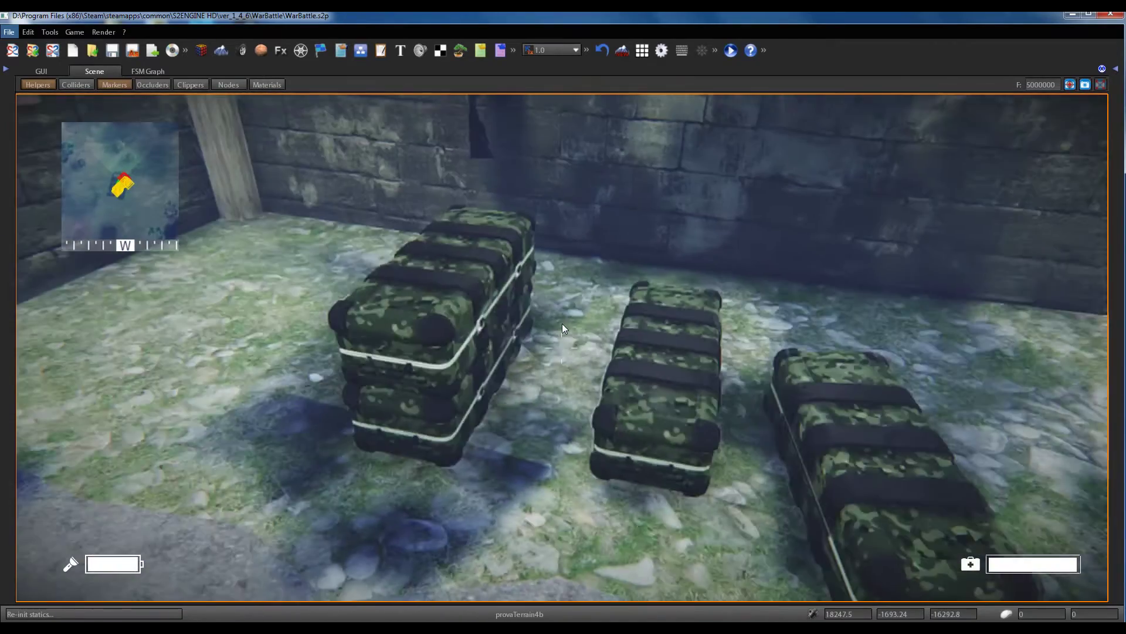
{"action": "key", "text": "s"}
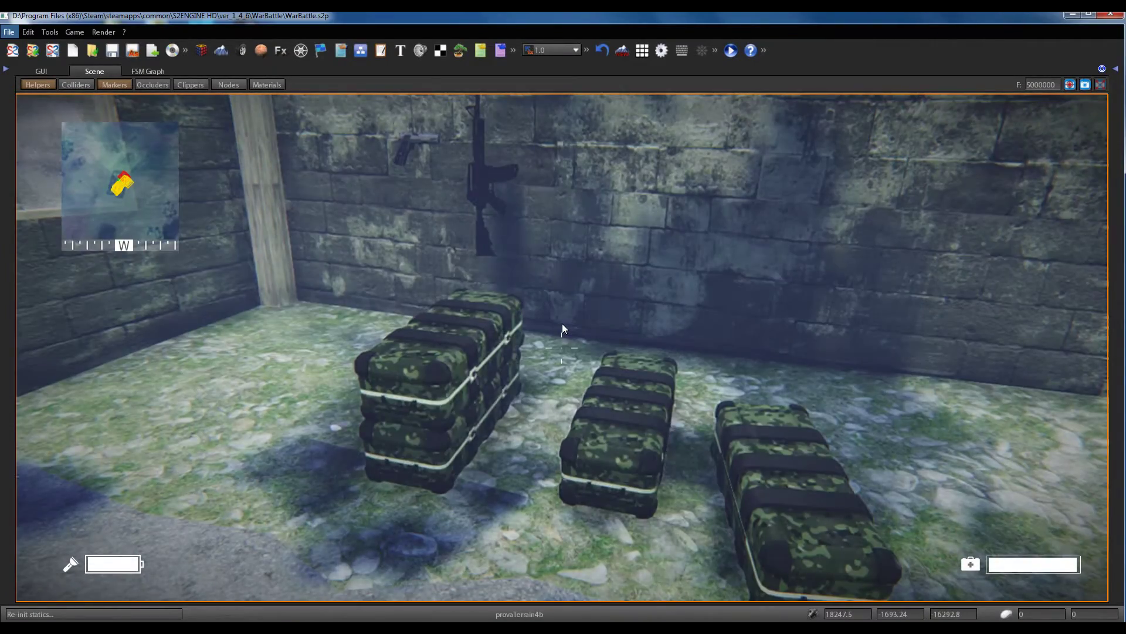
{"action": "key", "text": "w"}
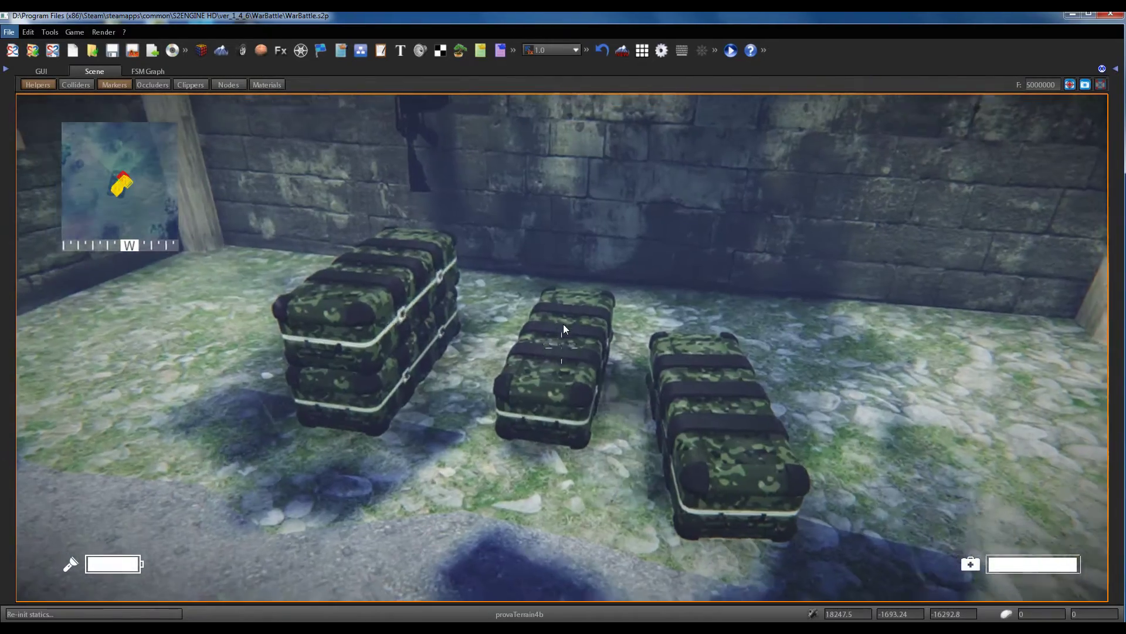
Step: Collect the M4 ammo and the other supplies from the camouflage cases on the floor
{"action": "key", "text": "w"}
{"action": "mouse_move", "coordinate": [562, 328]}
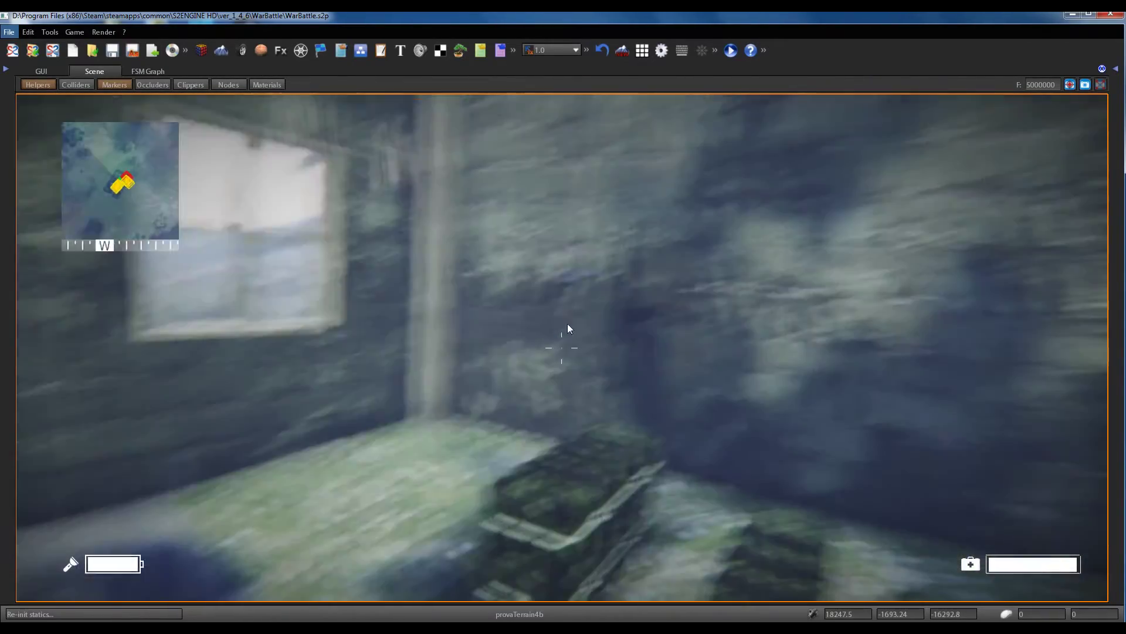
{"action": "key", "text": "w"}
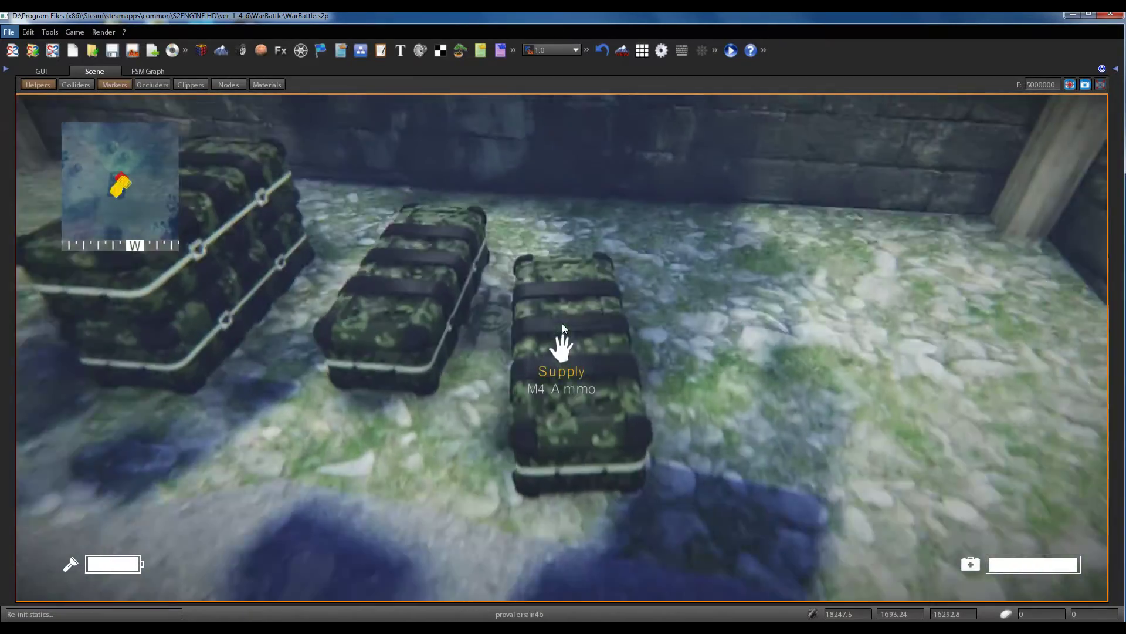
{"action": "key", "text": "e"}
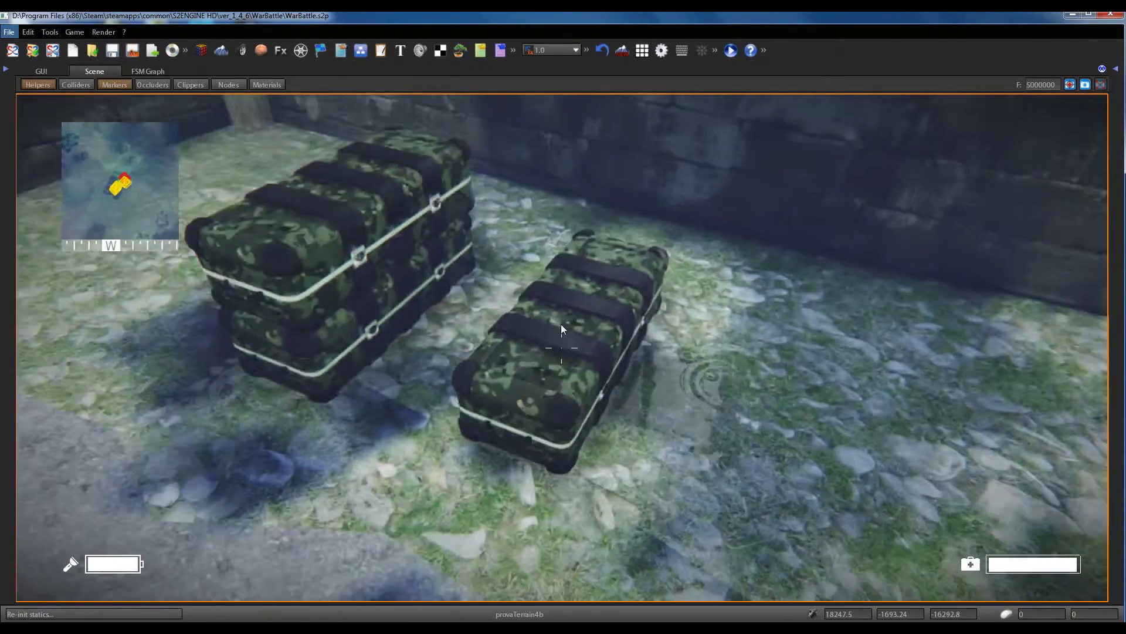
{"action": "key", "text": "e"}
{"action": "key", "text": "e"}
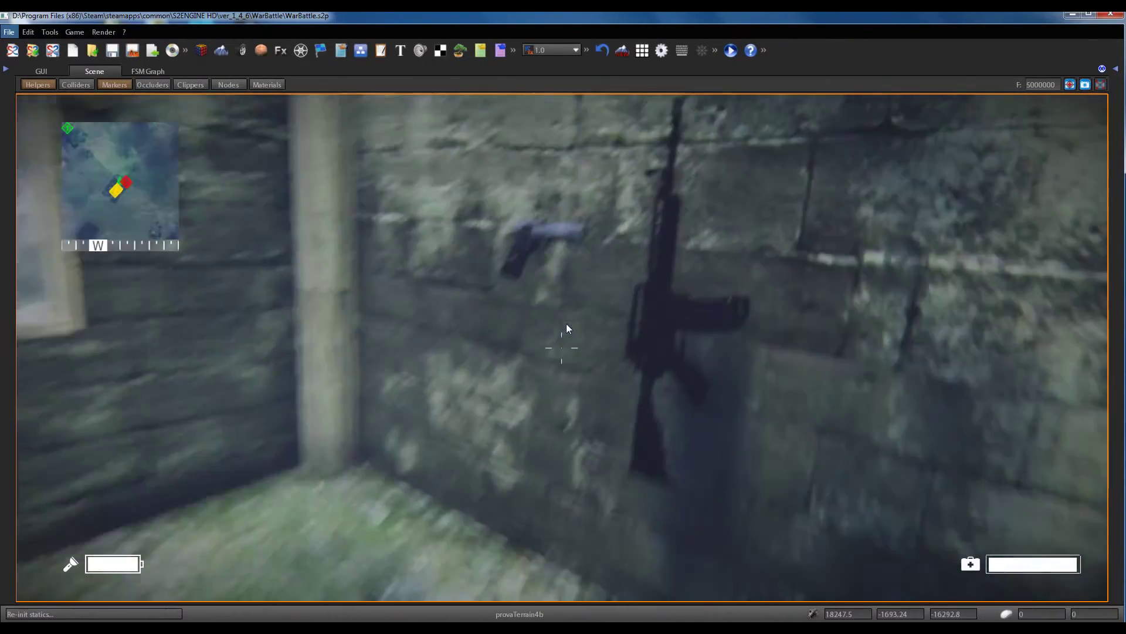
Step: Take the M4 rifle and the pistol from the barn wall
{"action": "key", "text": "w"}
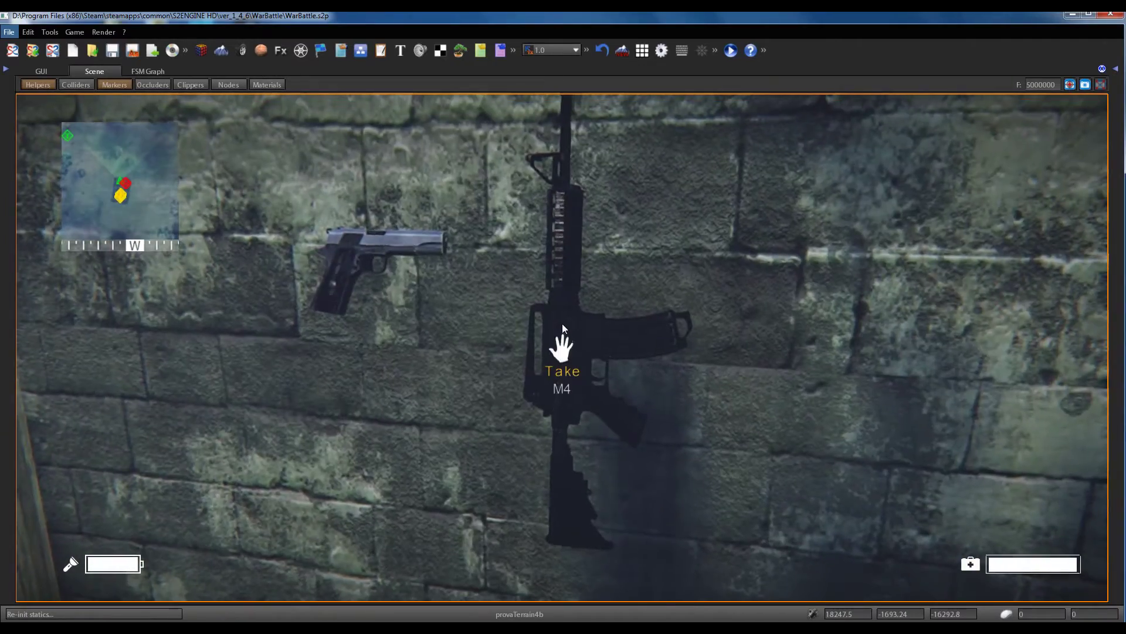
{"action": "key", "text": "e"}
{"action": "key", "text": "e"}
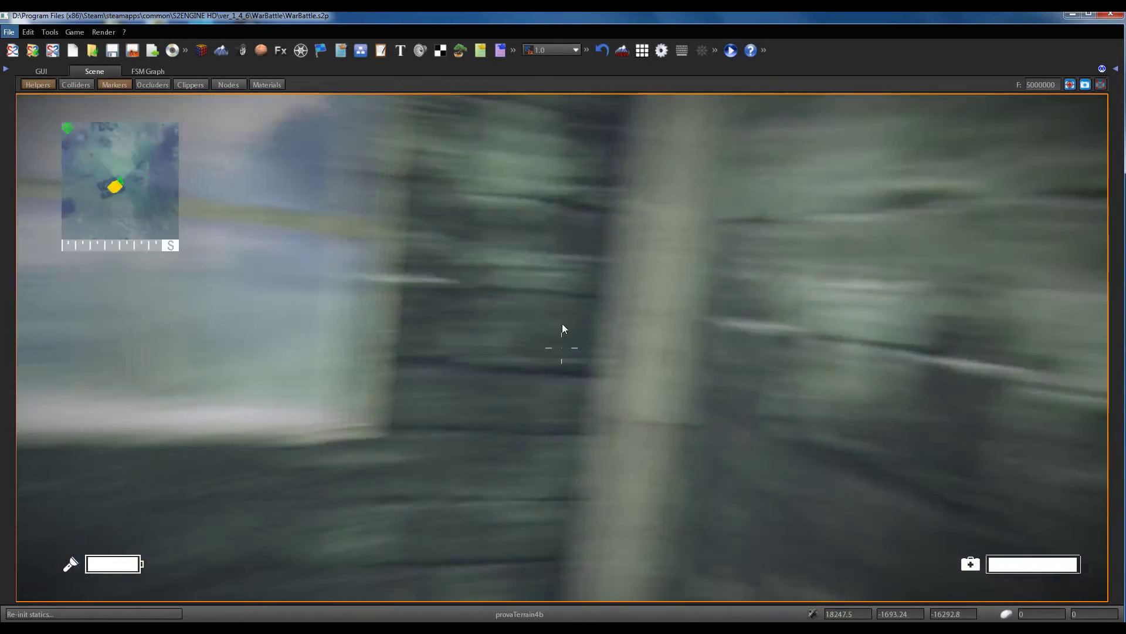
Step: Equip the pistol and switch to the M4 rifle
{"action": "key", "text": "1"}
{"action": "key", "text": "w"}
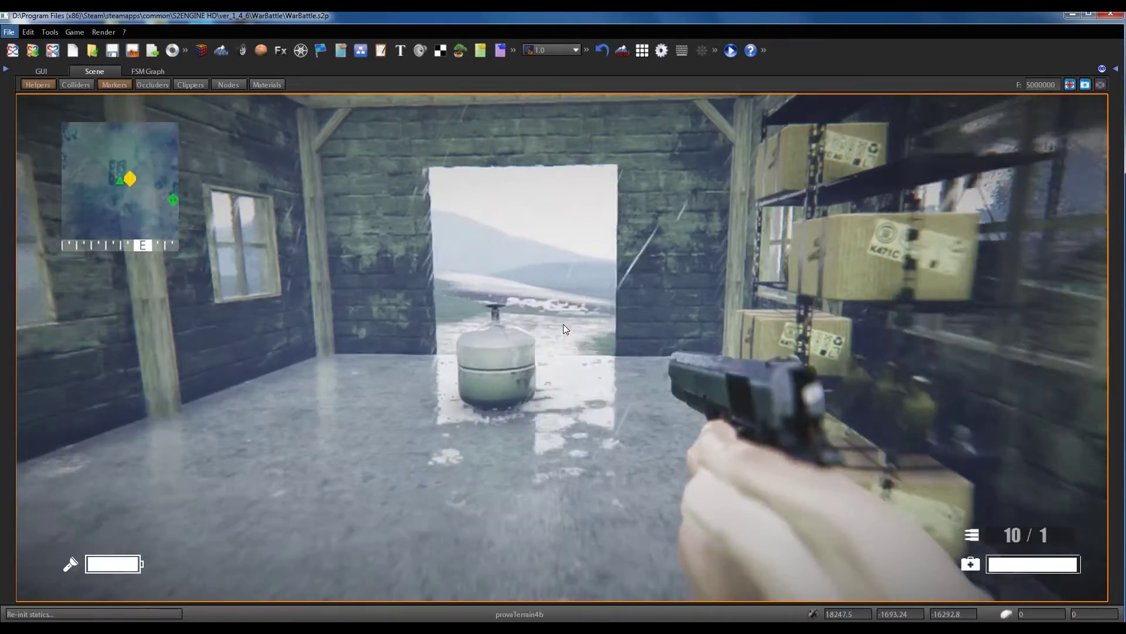
{"action": "key", "text": "1"}
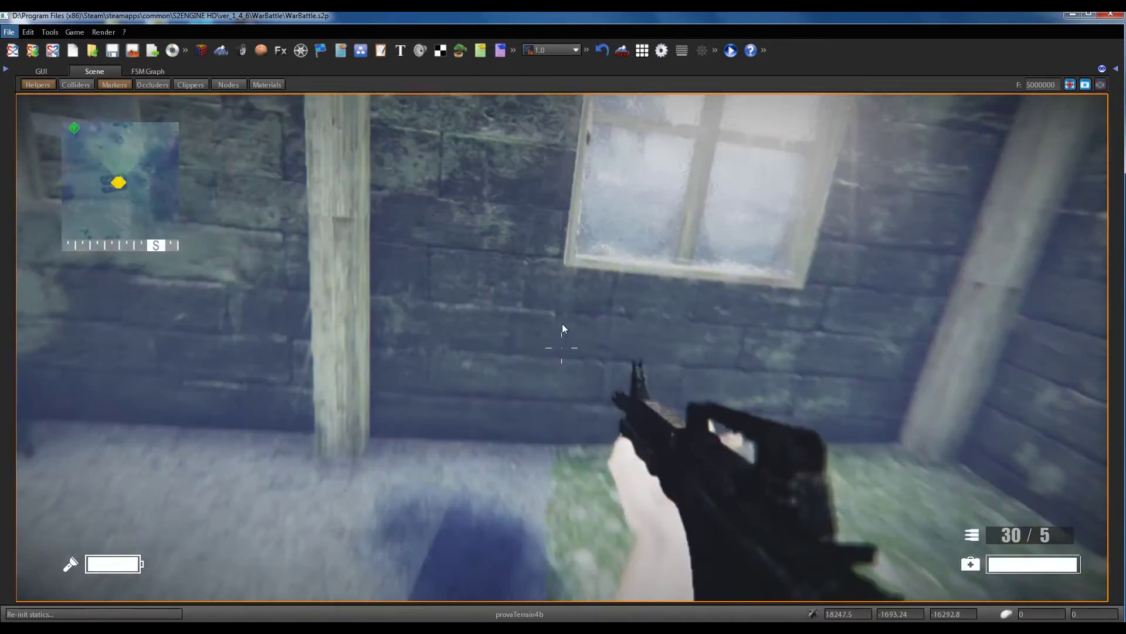
Step: Walk to the crate shelves in the barn and take the grenades sitting above the lower crate
{"action": "key", "text": "w"}
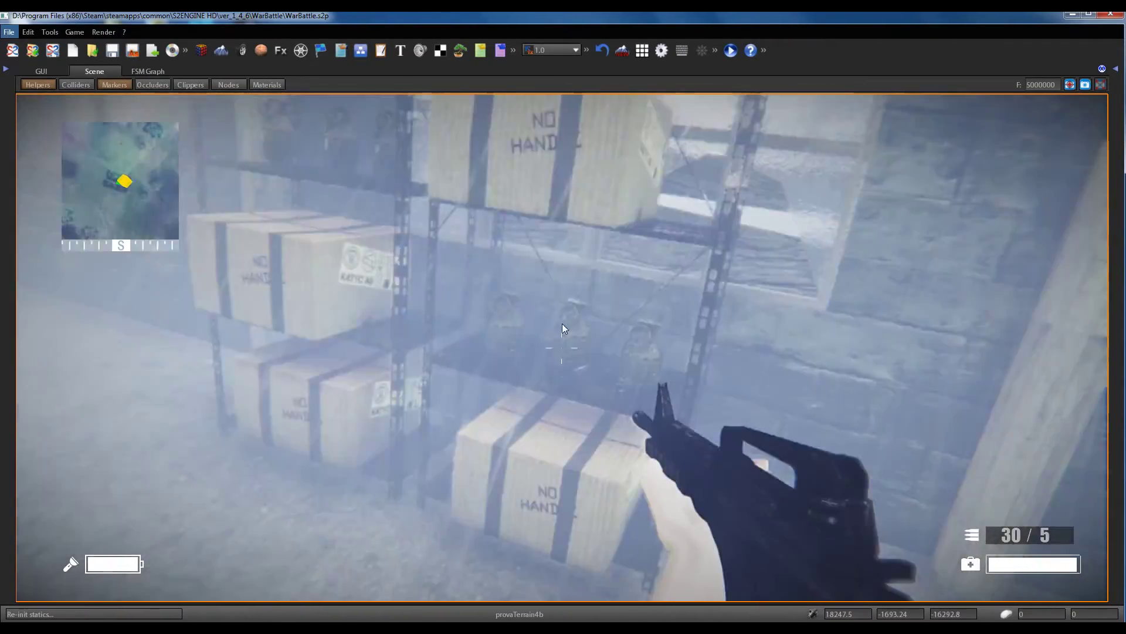
{"action": "key", "text": "w"}
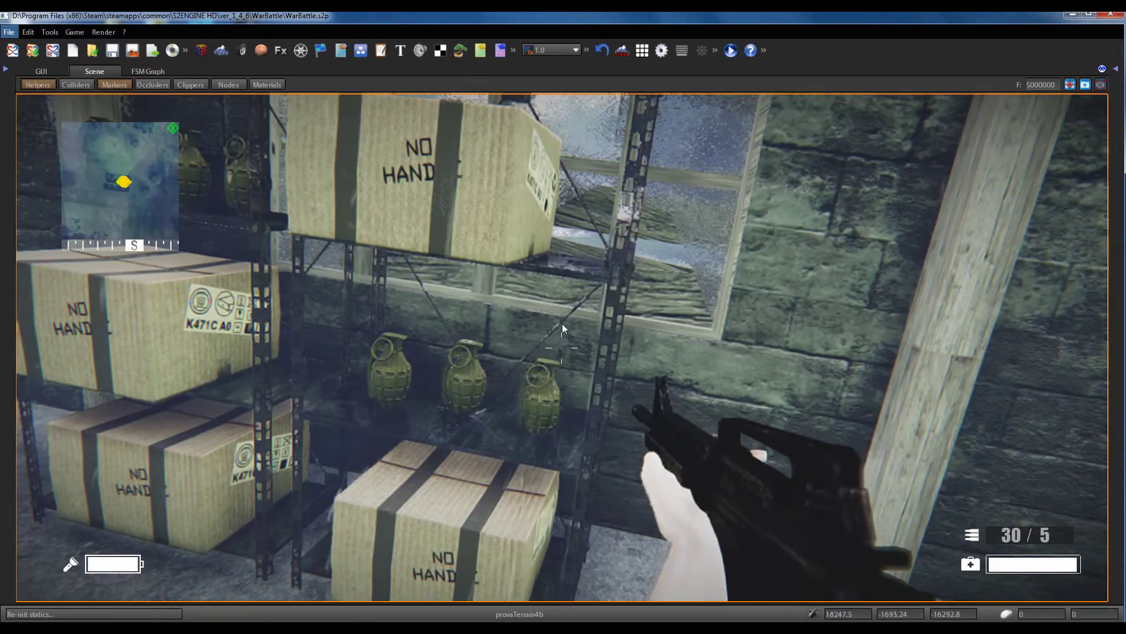
{"action": "key", "text": "a"}
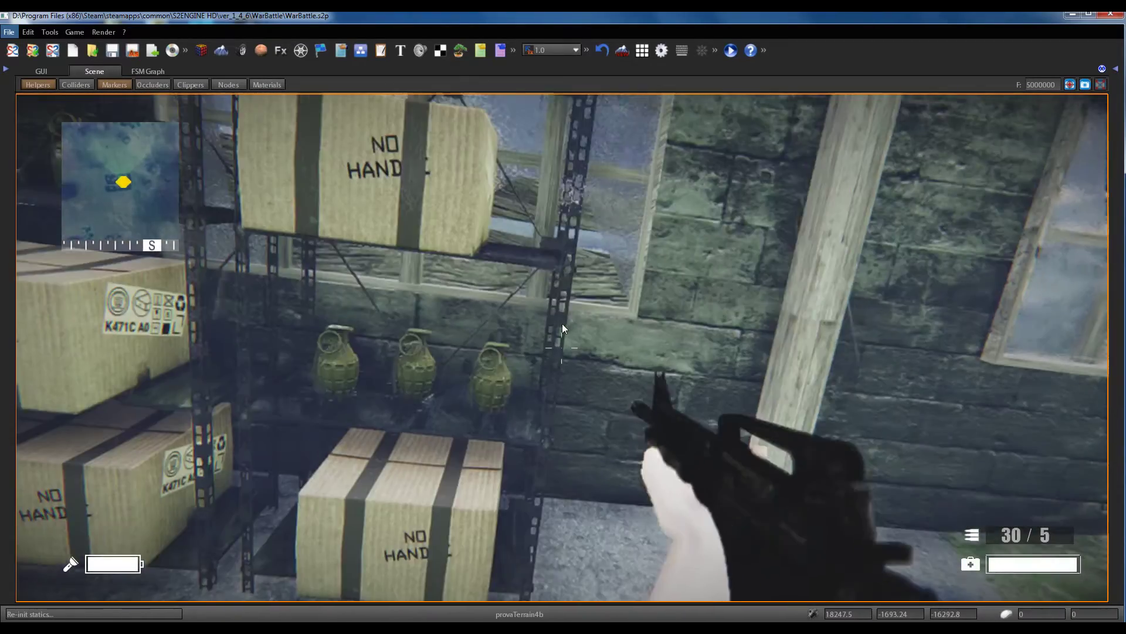
{"action": "key", "text": "w"}
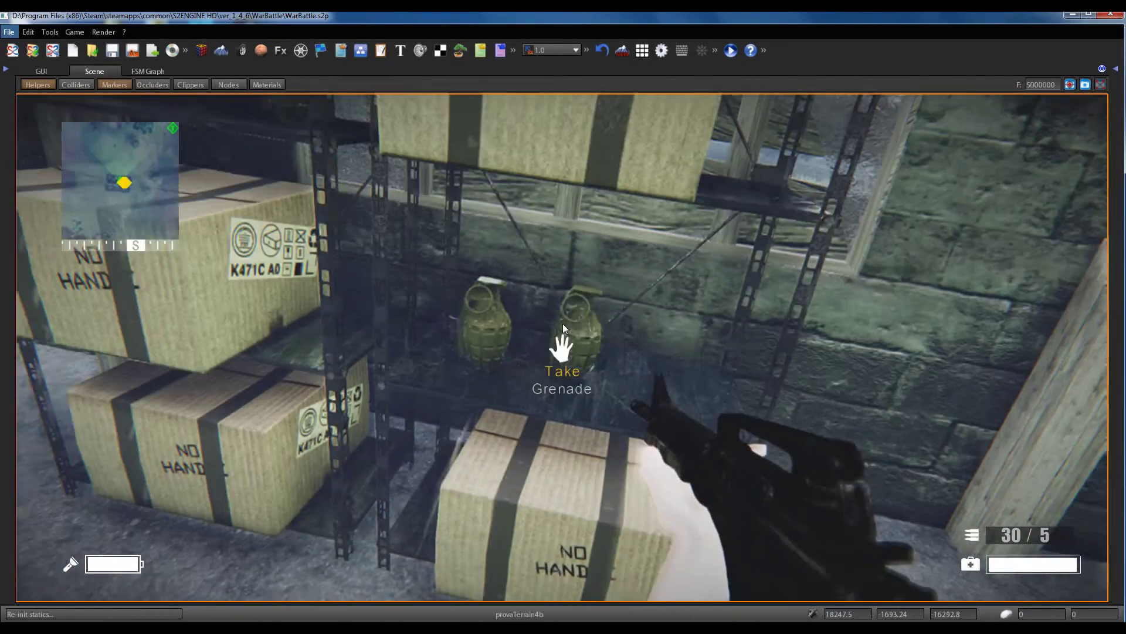
{"action": "key", "text": "e"}
{"action": "key", "text": "e"}
{"action": "key", "text": "e"}
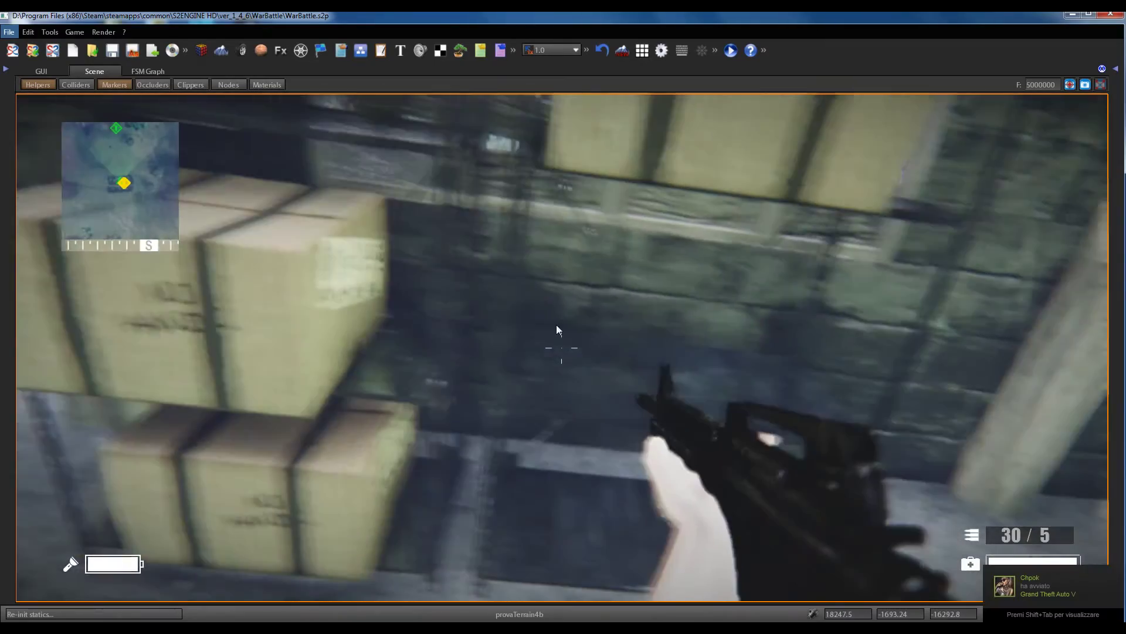
Step: Take the remaining grenades from the shelf in front of the barn windows
{"action": "key", "text": "e"}
{"action": "key", "text": "e"}
{"action": "key", "text": "e"}
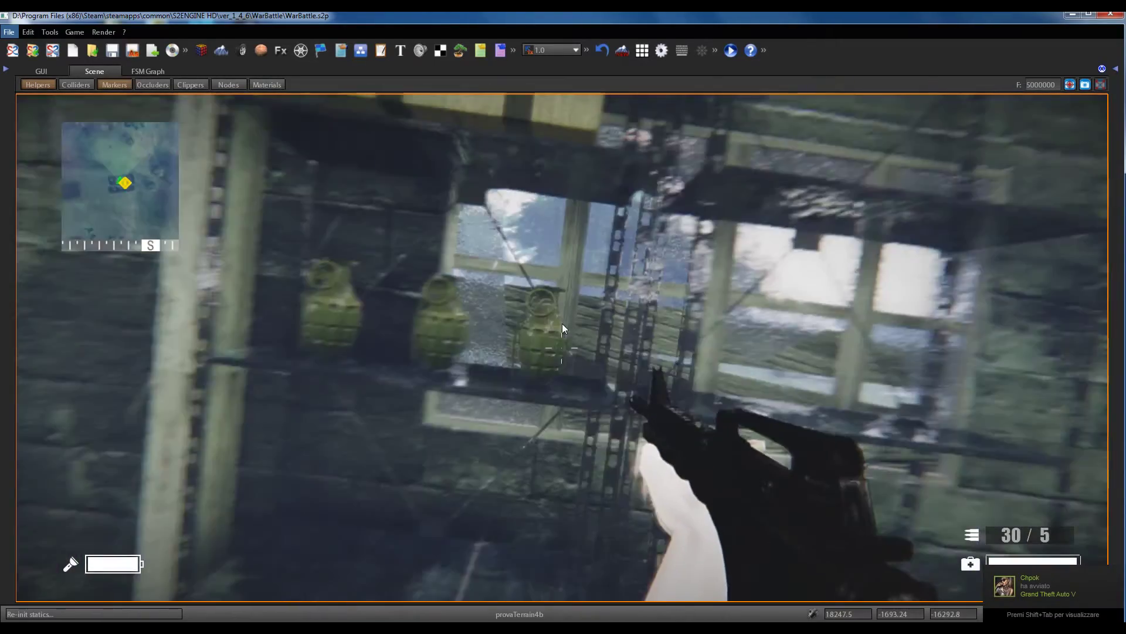
{"action": "key", "text": "e"}
{"action": "key", "text": "e"}
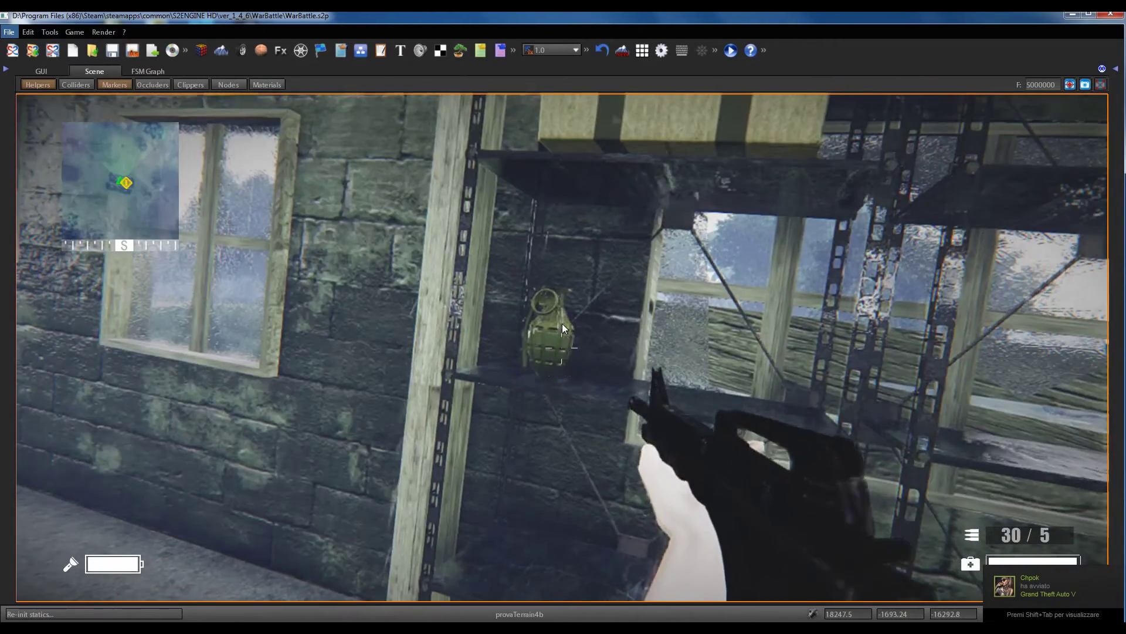
{"action": "key", "text": "e"}
{"action": "key", "text": "e"}
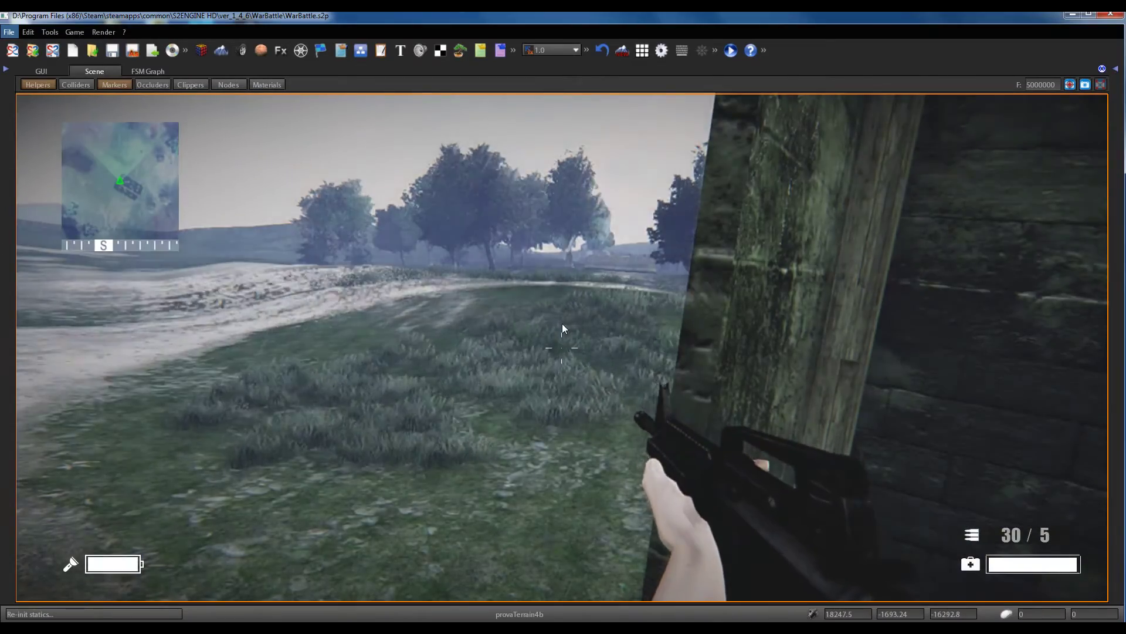
Step: Run from the barn across the grass and up the path to the concrete barriers between the trees
{"action": "key", "text": "shift+w"}
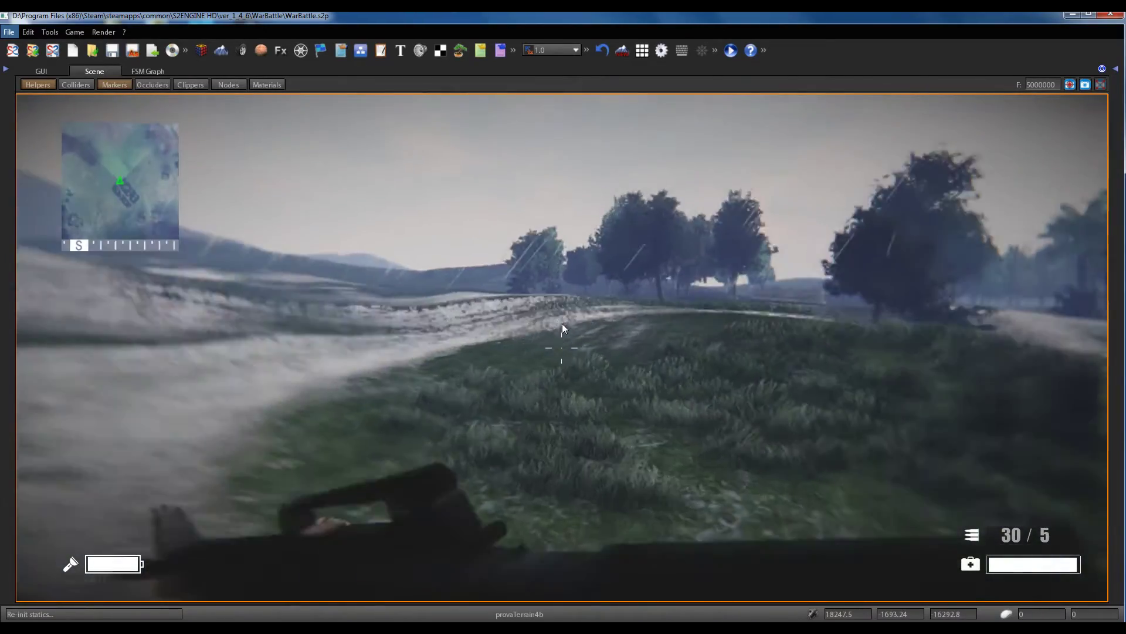
{"action": "key", "text": "shift+w"}
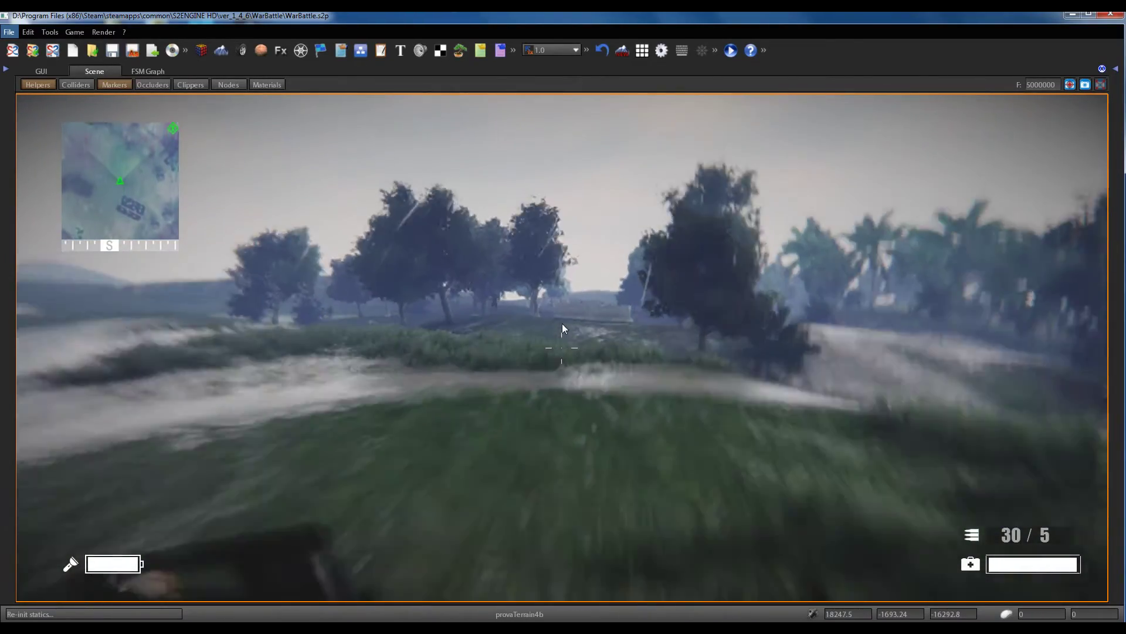
{"action": "key", "text": "w"}
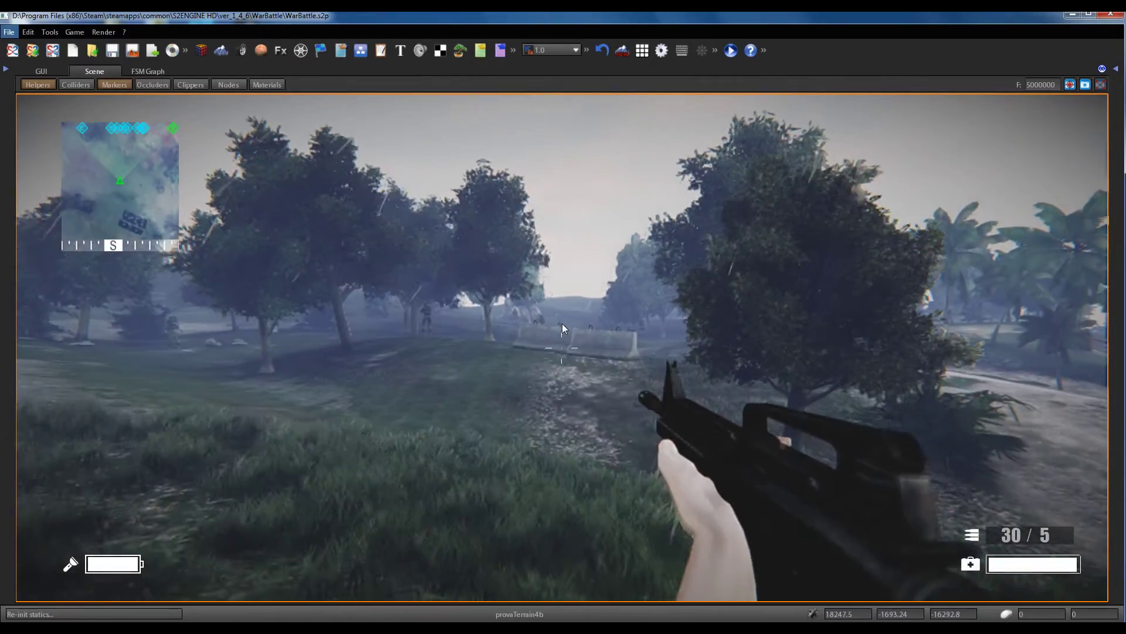
{"action": "key", "text": "shift+w"}
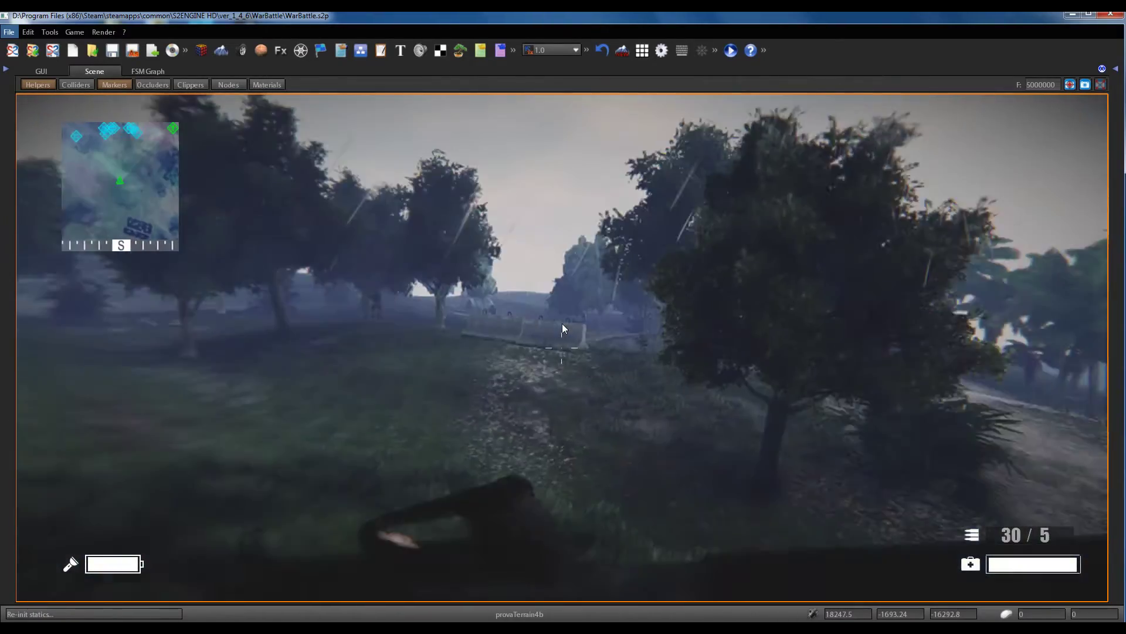
{"action": "key", "text": "shift+w"}
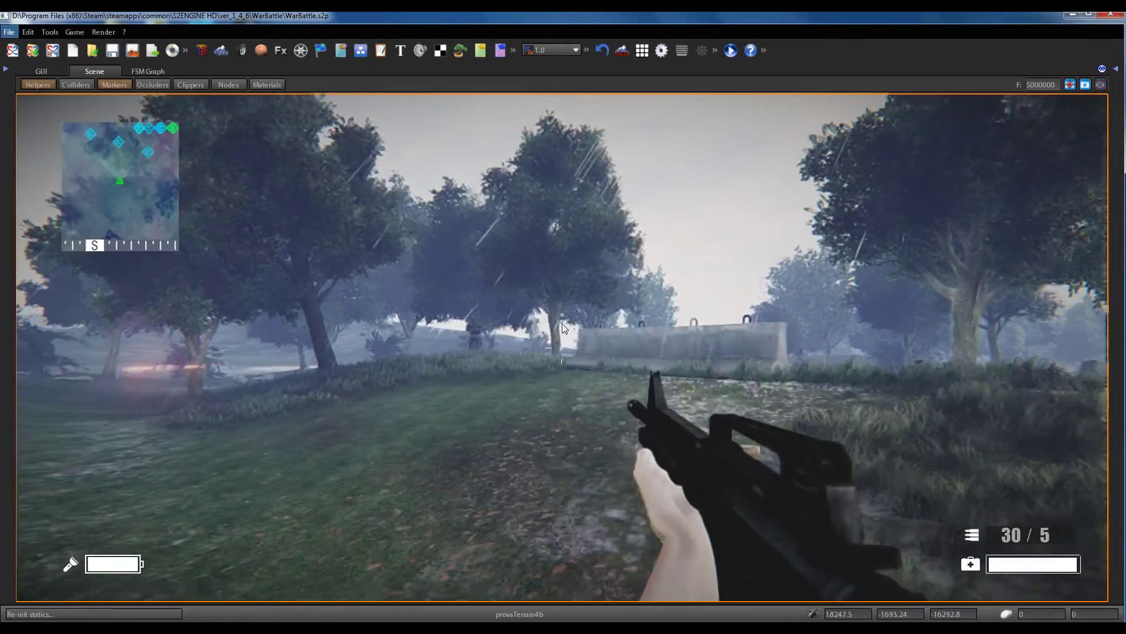
{"action": "key", "text": "w"}
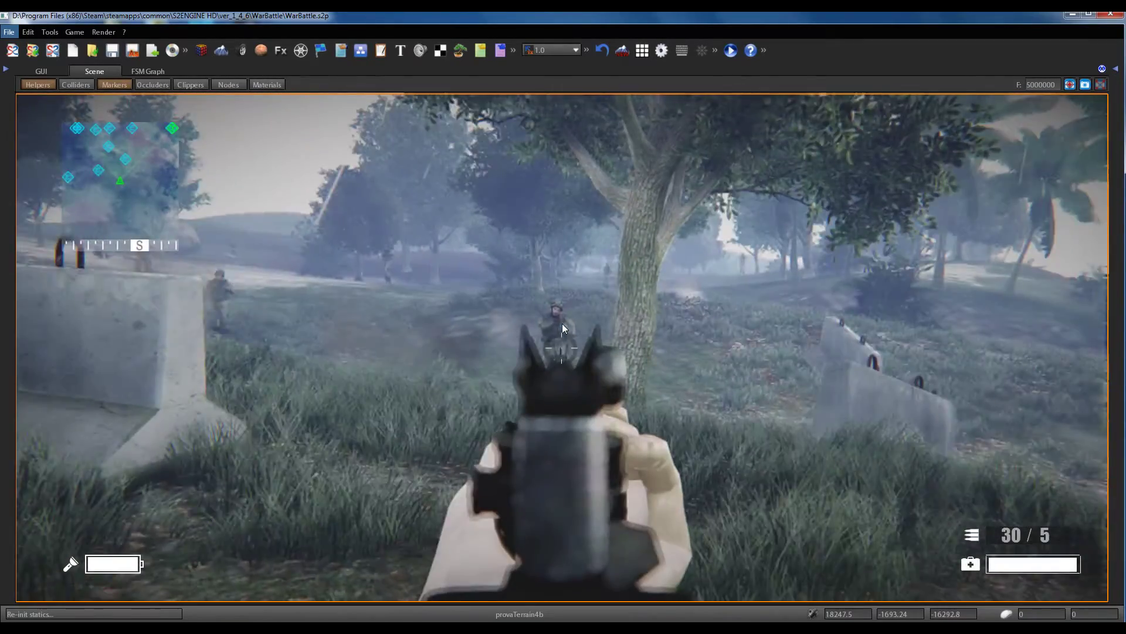
Step: Shoot at the enemy soldiers around the concrete barriers with the M4 rifle
{"action": "left_click", "coordinate": [562, 328]}
{"action": "left_click", "coordinate": [563, 327]}
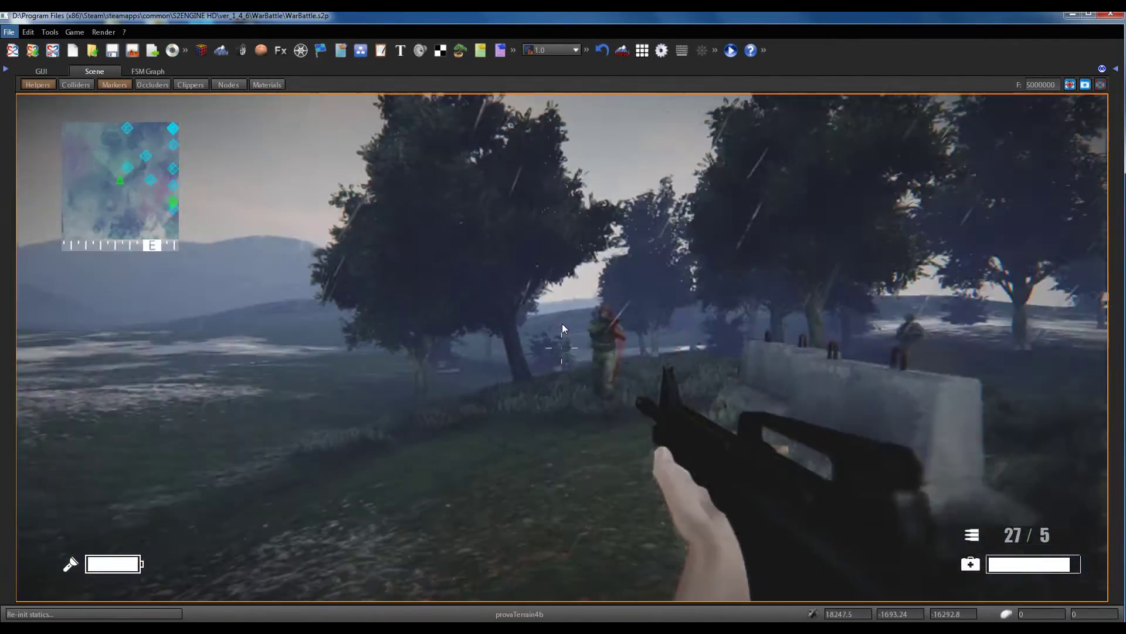
{"action": "left_click", "coordinate": [562, 328]}
{"action": "left_click", "coordinate": [563, 328]}
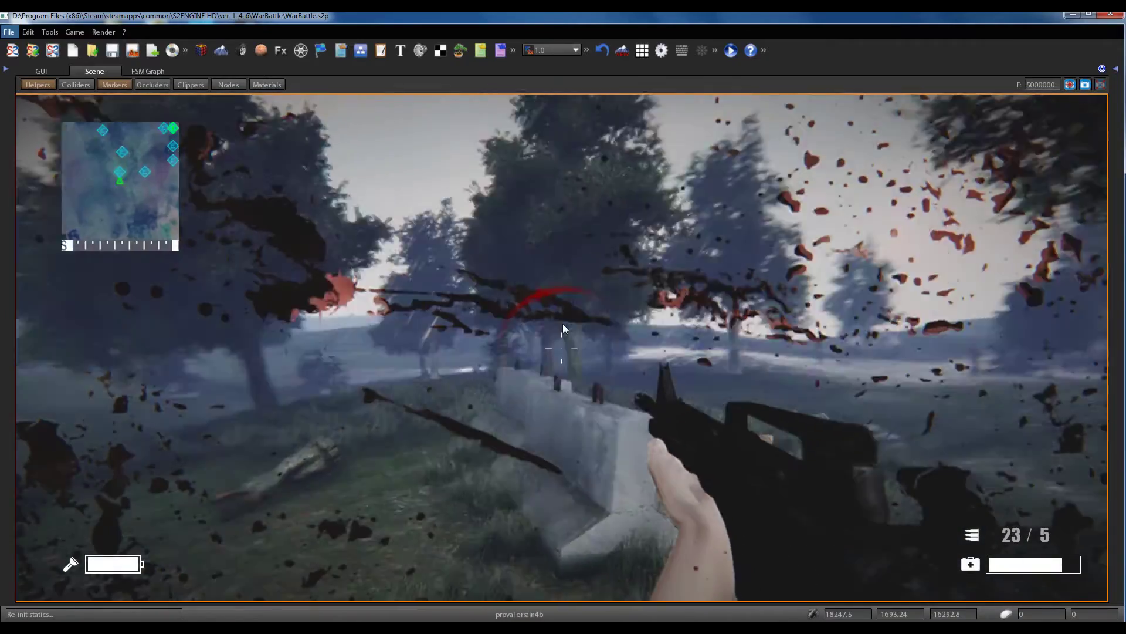
Step: Choose the grenade from the inventory items and throw it toward the trees beyond the barriers
{"action": "key", "text": "shift+w"}
{"action": "key", "text": "Tab"}
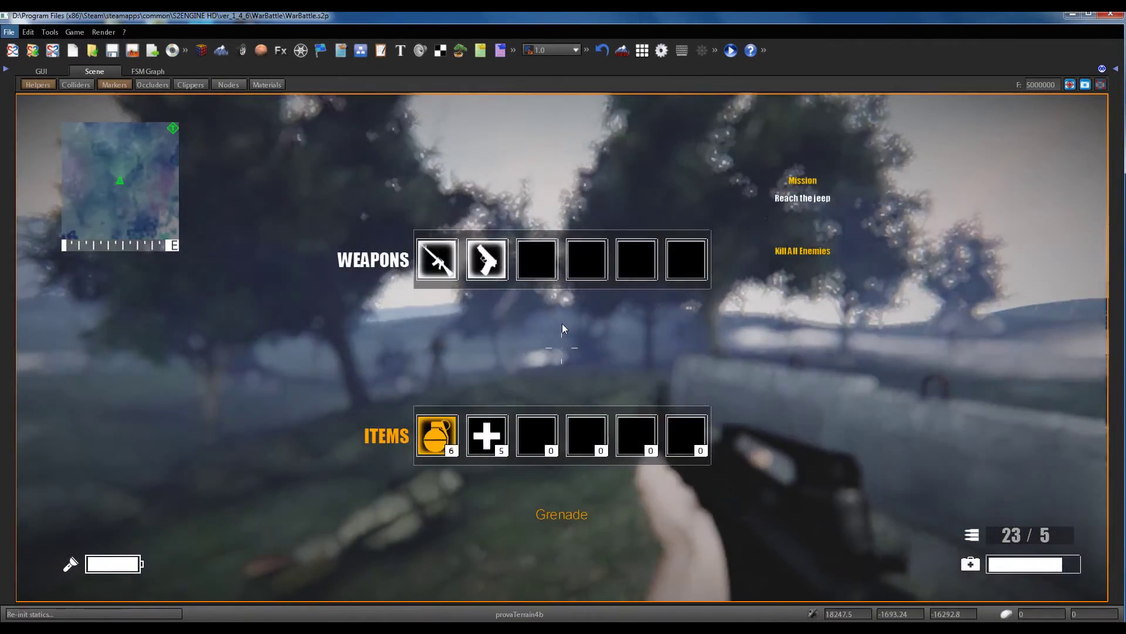
{"action": "key", "text": "Tab"}
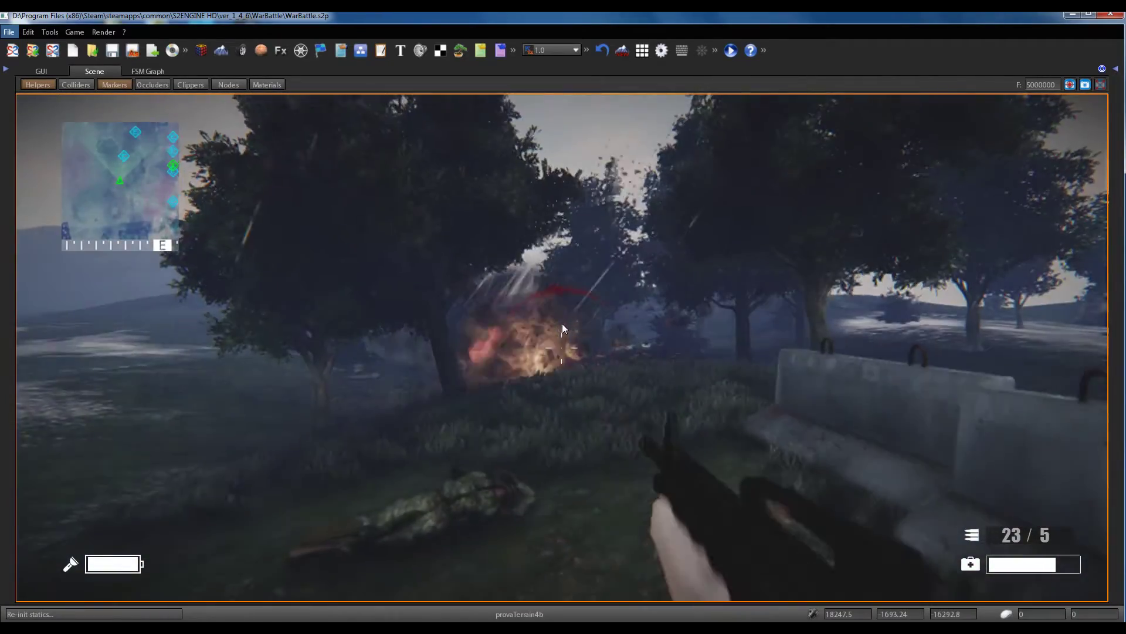
Step: Run from the enemy soldiers through the trees and along the gravel slope toward the large rocks
{"action": "key", "text": "shift+w"}
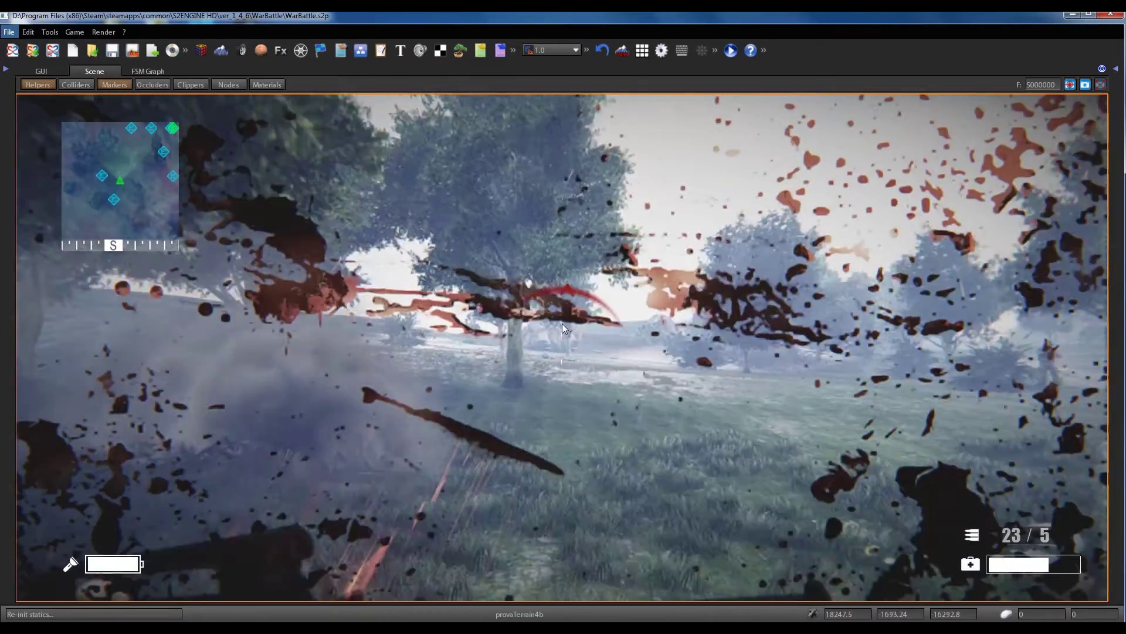
{"action": "key", "text": "shift+w"}
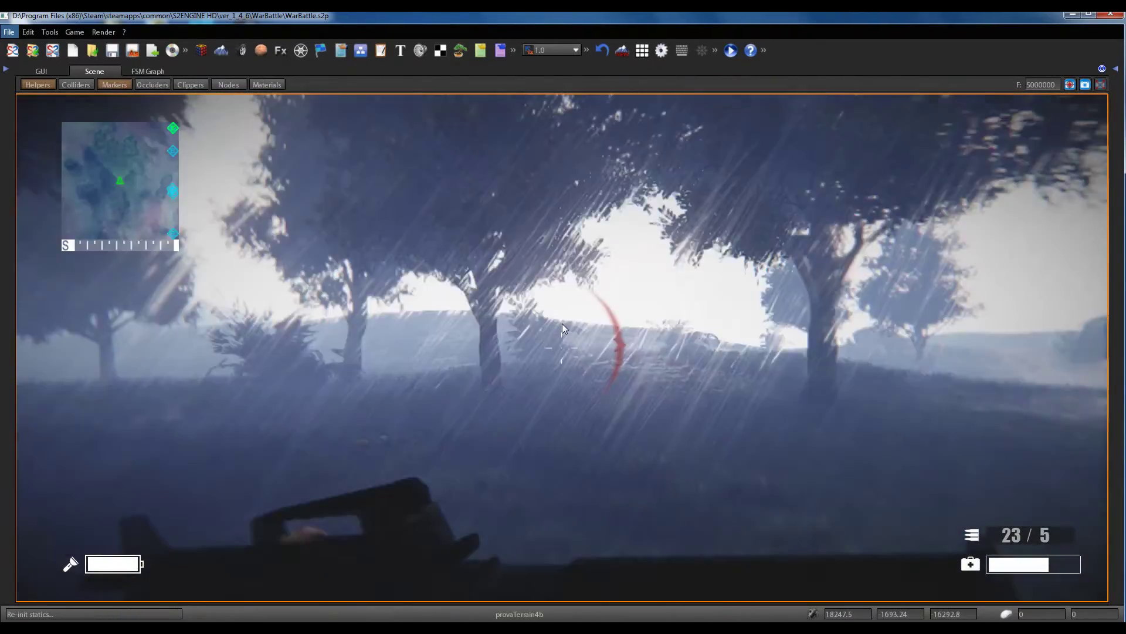
{"action": "key", "text": "shift+w"}
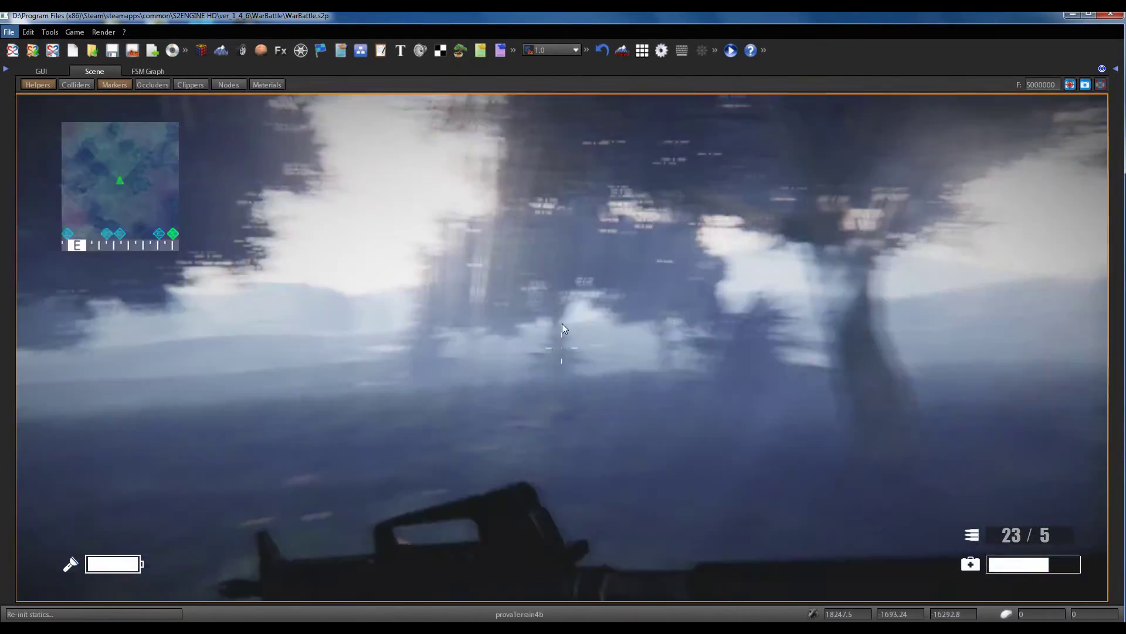
{"action": "key", "text": "shift+w"}
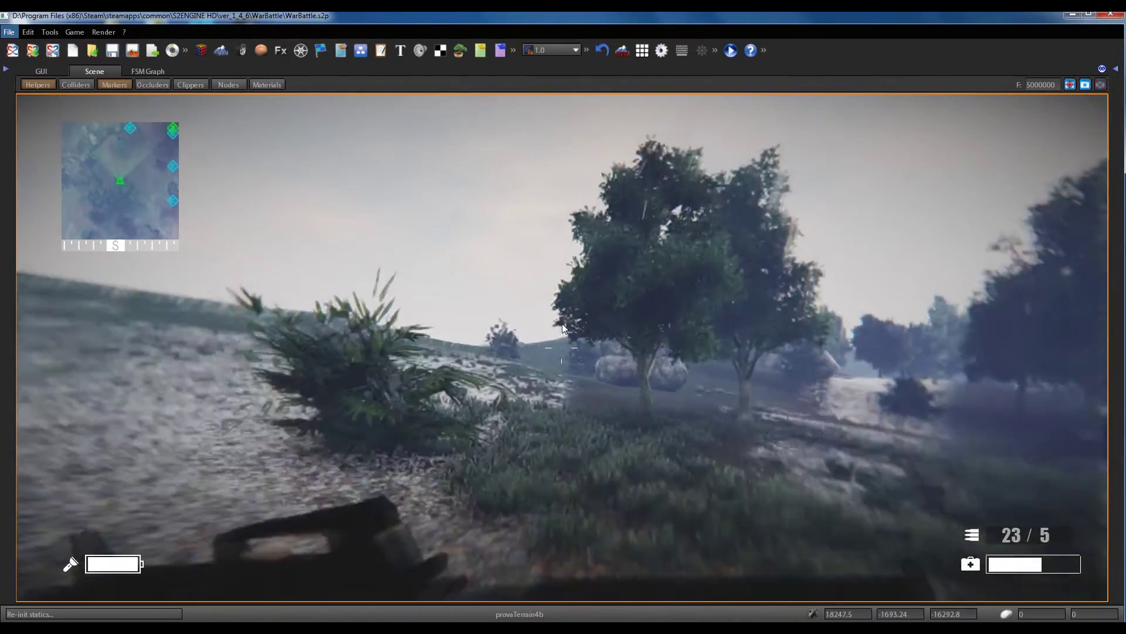
{"action": "key", "text": "w"}
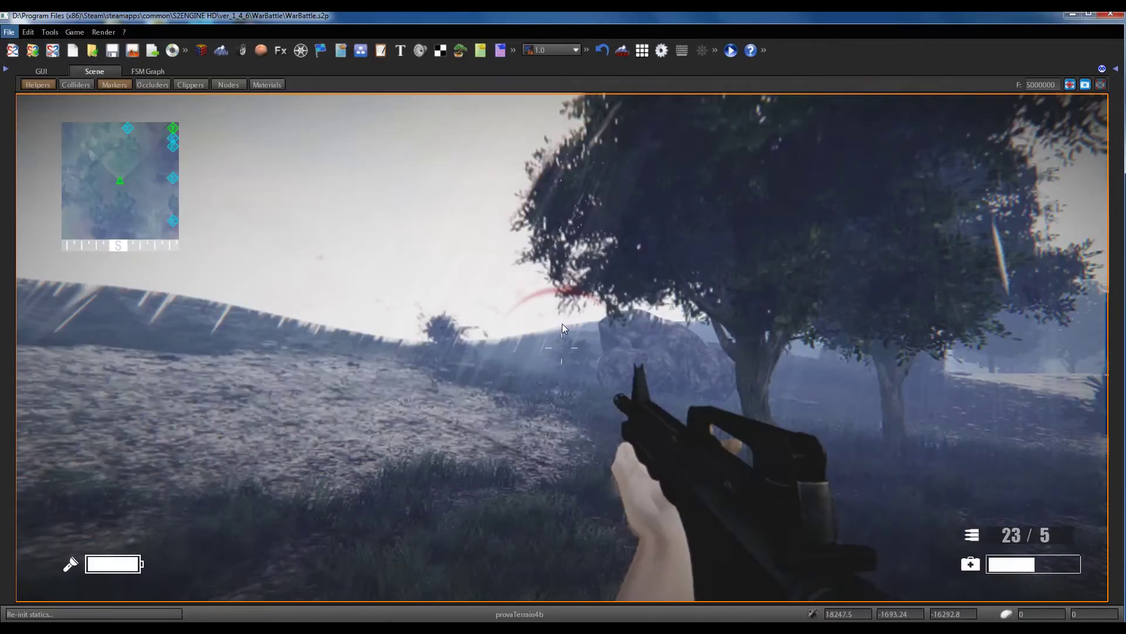
{"action": "key", "text": "w"}
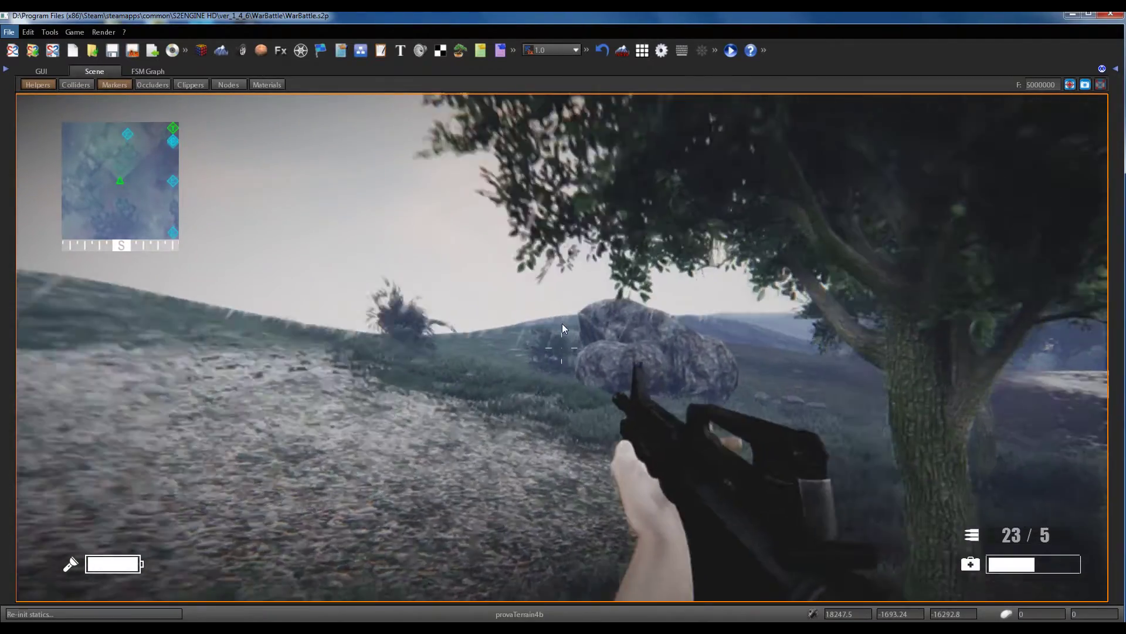